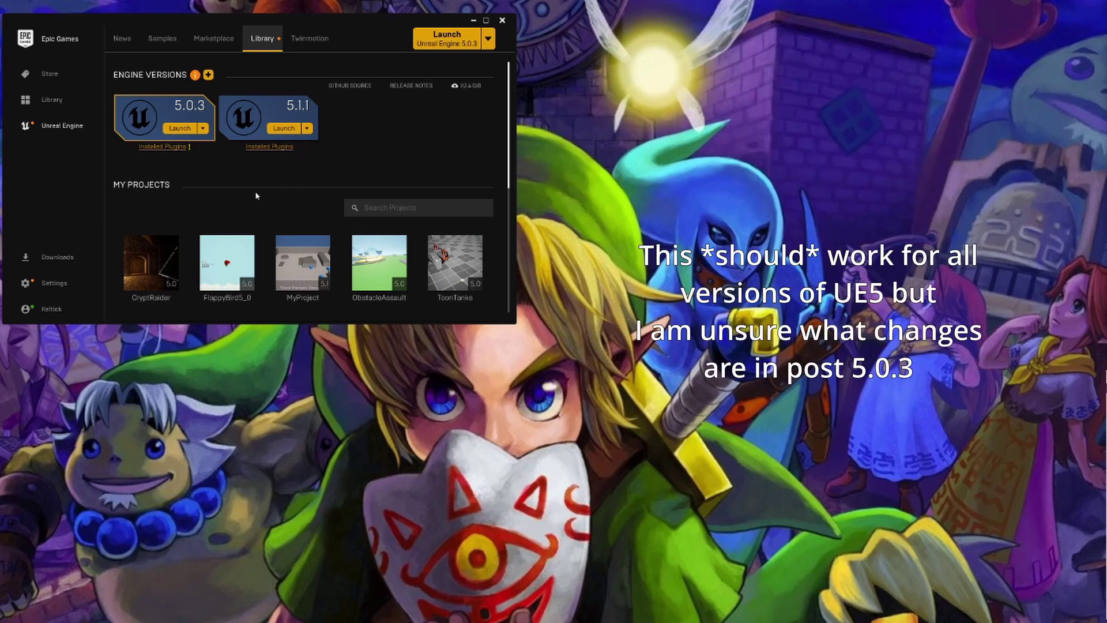
# - Launch Unreal Engine 5.0.3 from the Epic Games Launcher library
pyautogui.click(181, 129)
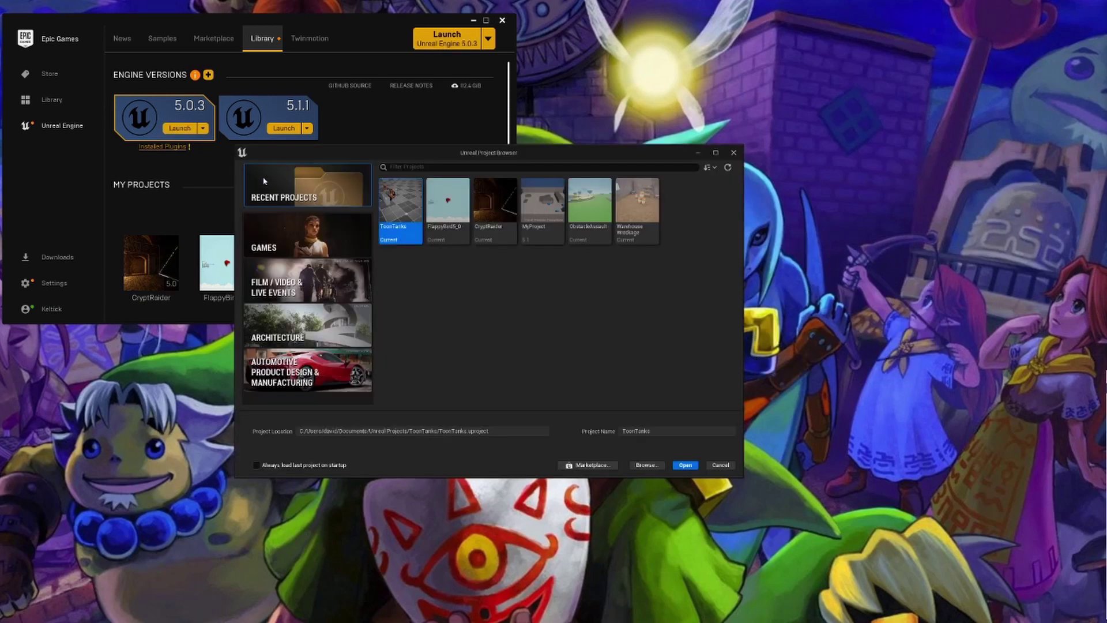
# - Create a C++ Third Person game project named FlappyBirdTutorial
pyautogui.click(276, 240)
pyautogui.click(497, 199)
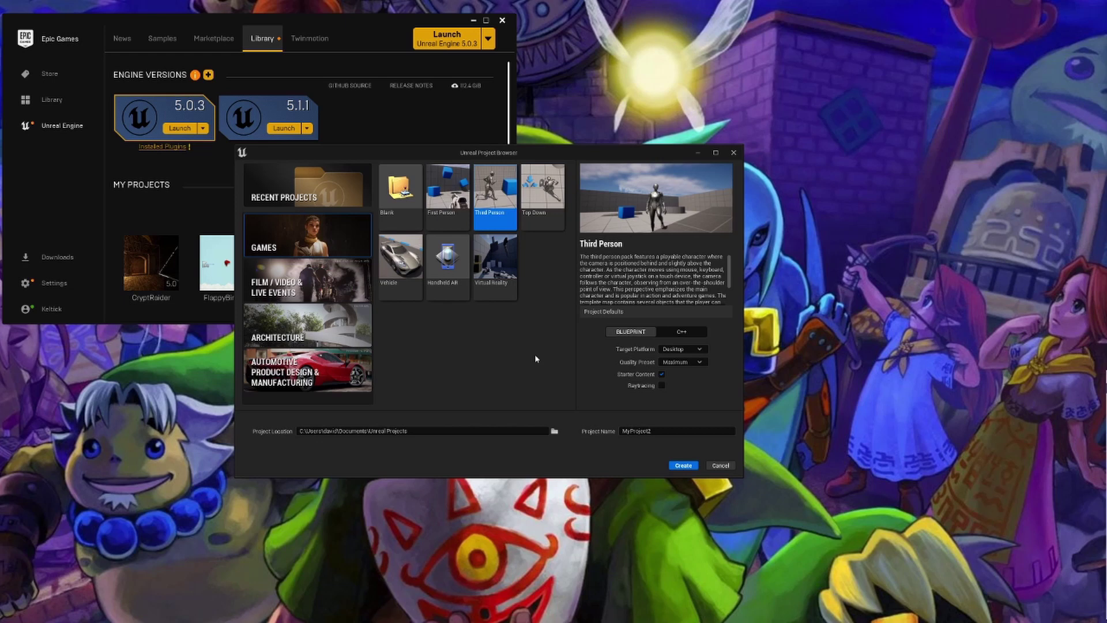
pyautogui.click(676, 334)
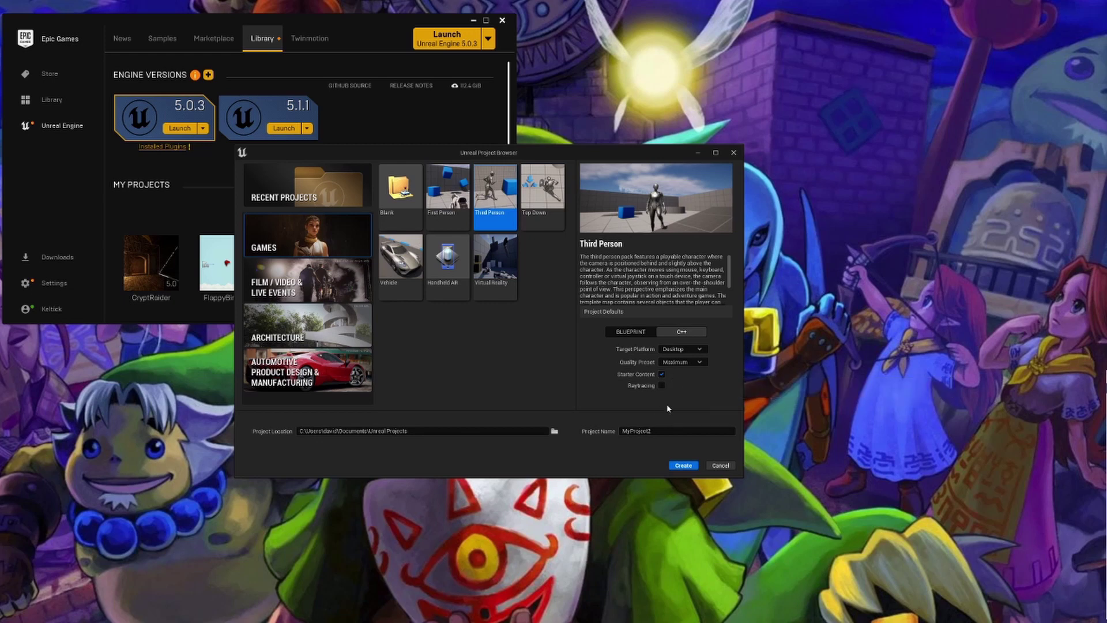
pyautogui.doubleClick(663, 431)
pyautogui.write('FlappyBirdTutorial')
pyautogui.click(684, 465)
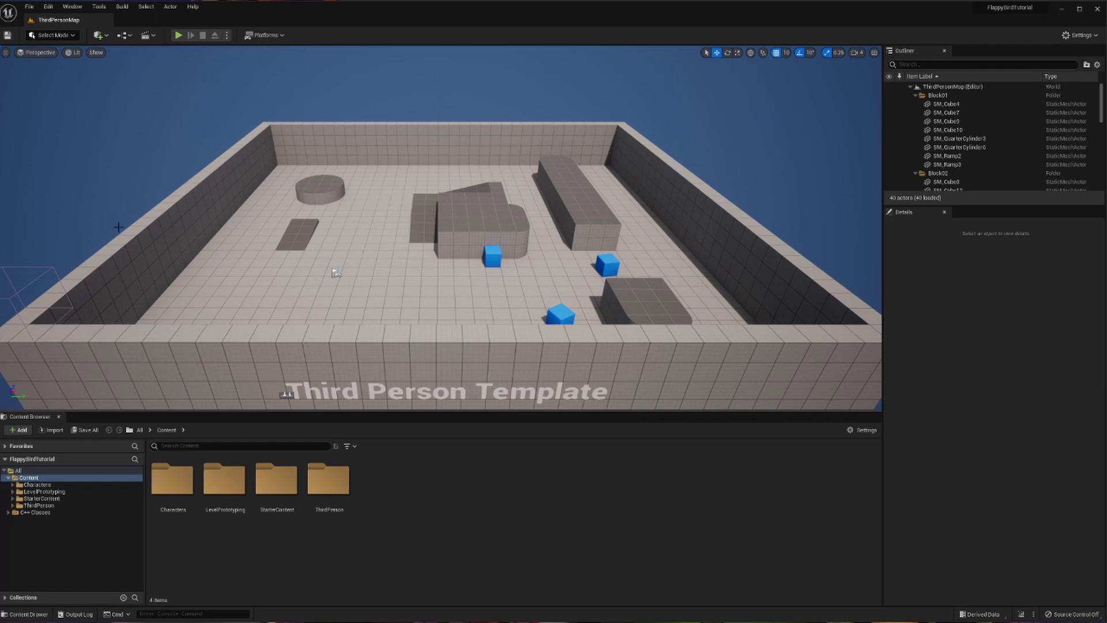
# - Reset the editor to the Default Editor Layout
pyautogui.click(72, 6)
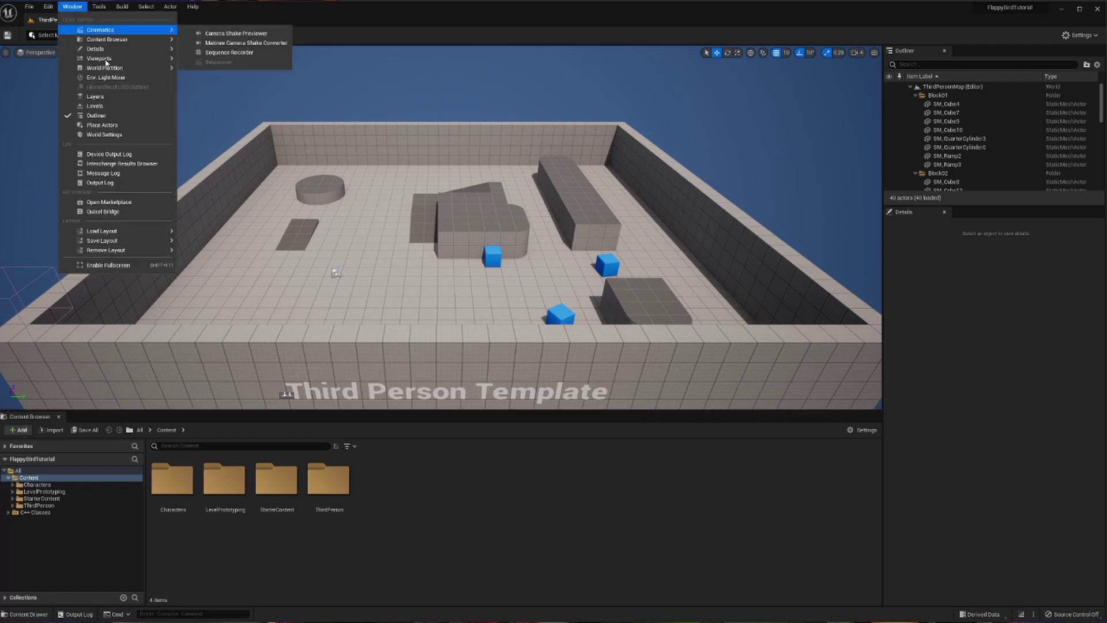
pyautogui.moveTo(116, 231)
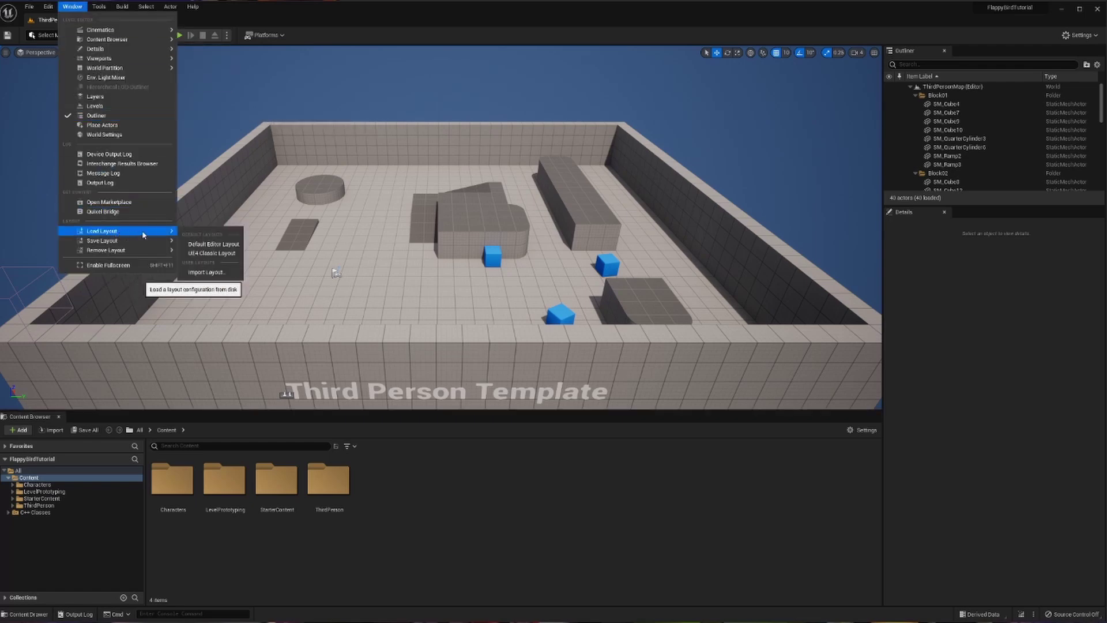
pyautogui.click(213, 244)
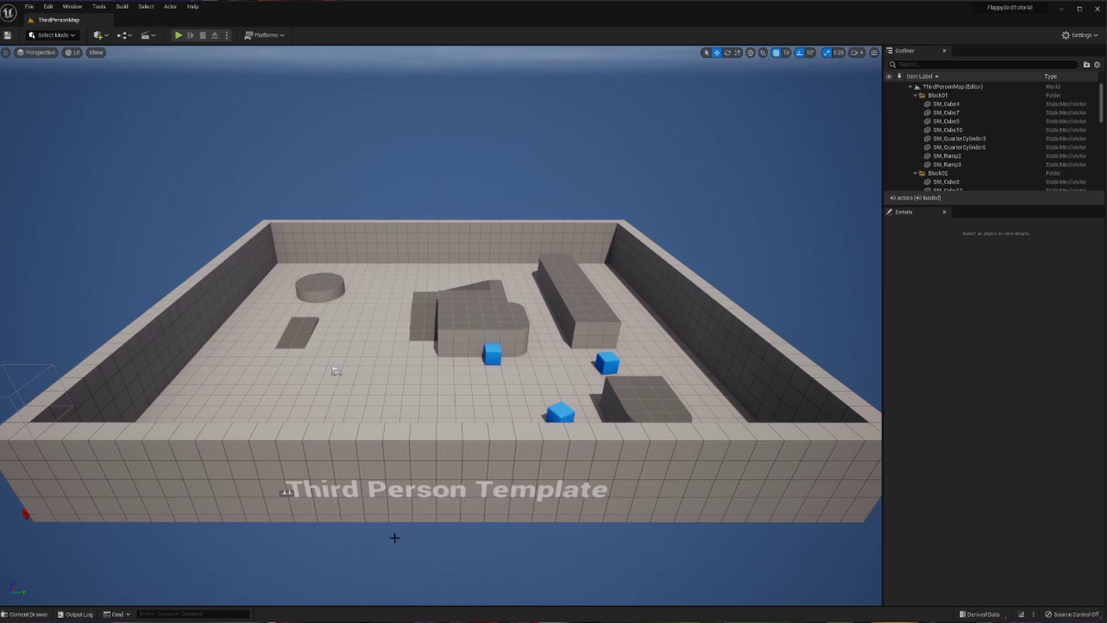
# - Open the Content Drawer to show the project's content folders
pyautogui.click(26, 614)
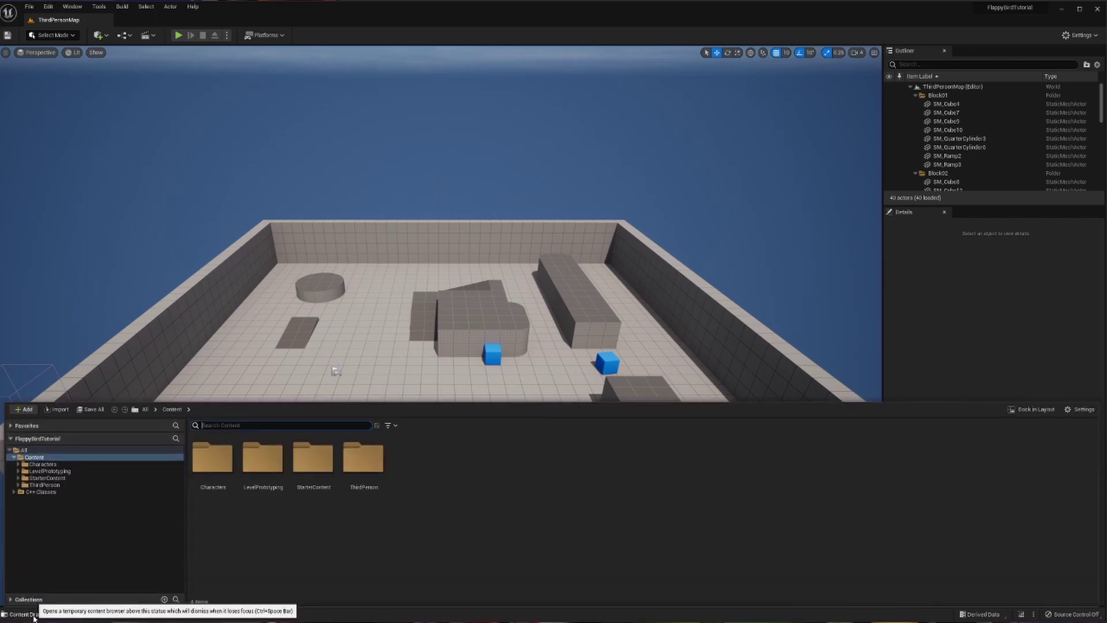
pyautogui.click(410, 374)
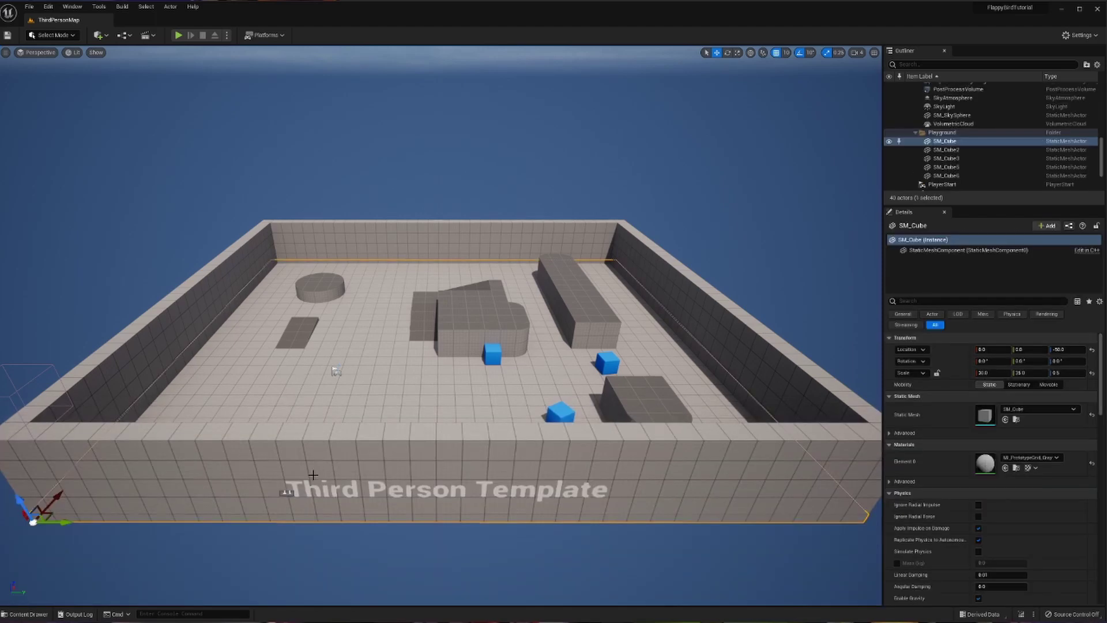
pyautogui.click(29, 614)
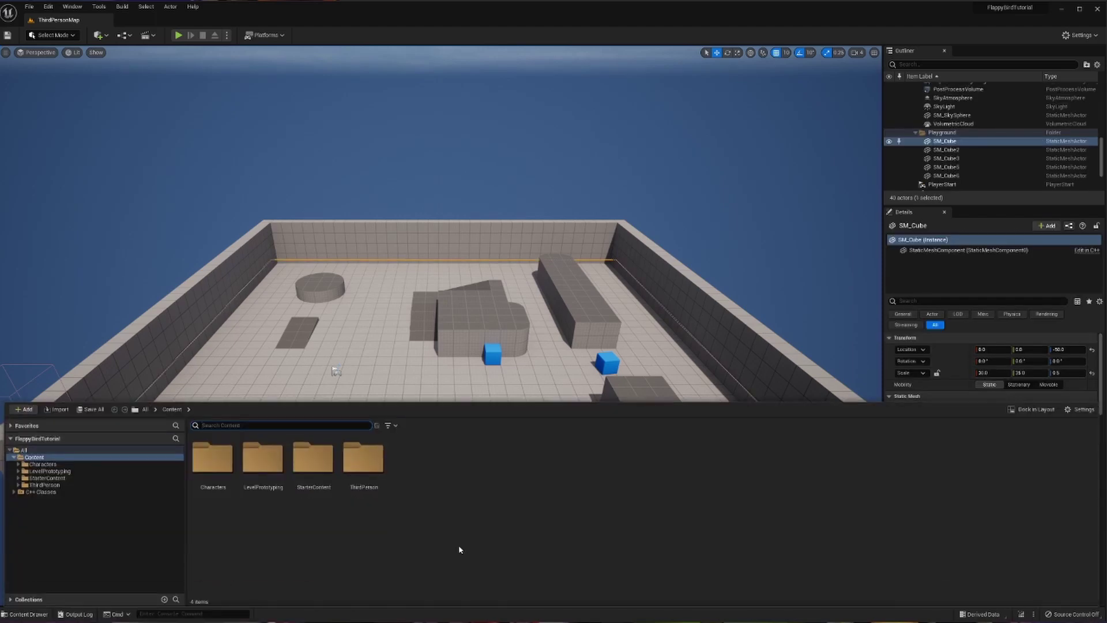
# - Dock the content browser, then delete the Block01 meshes and their folder
pyautogui.click(1026, 412)
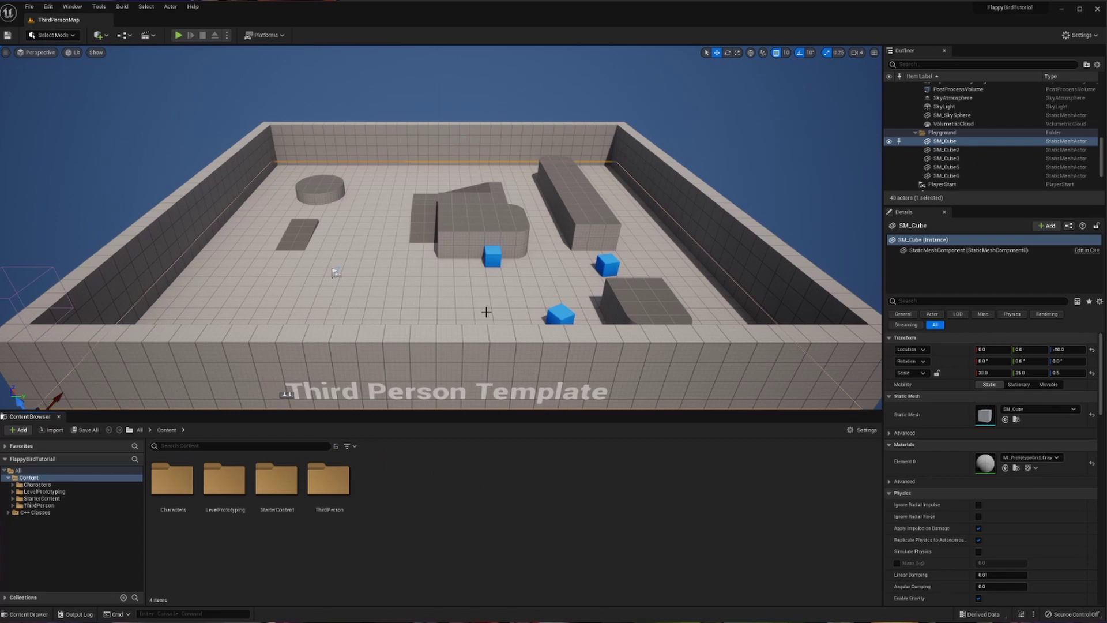
pyautogui.scroll(-4, 486, 312)
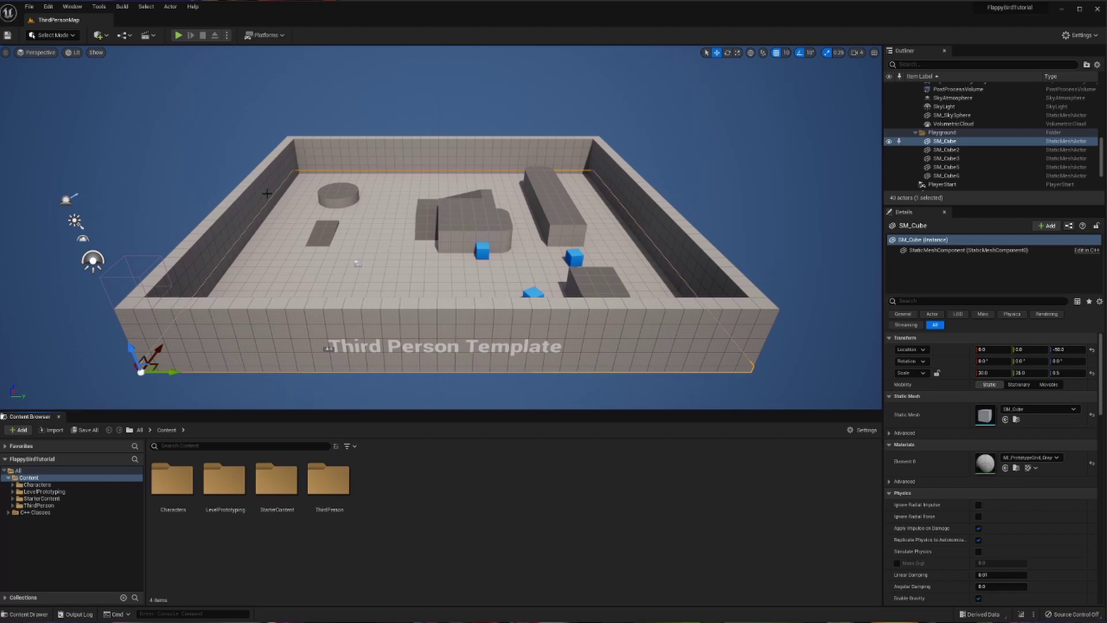
pyautogui.moveTo(186, 129)
pyautogui.mouseDown(button='right')
pyautogui.moveTo(300, 130)
pyautogui.moveTo(167, 129)
pyautogui.moveTo(187, 128)
pyautogui.mouseUp(button='right')
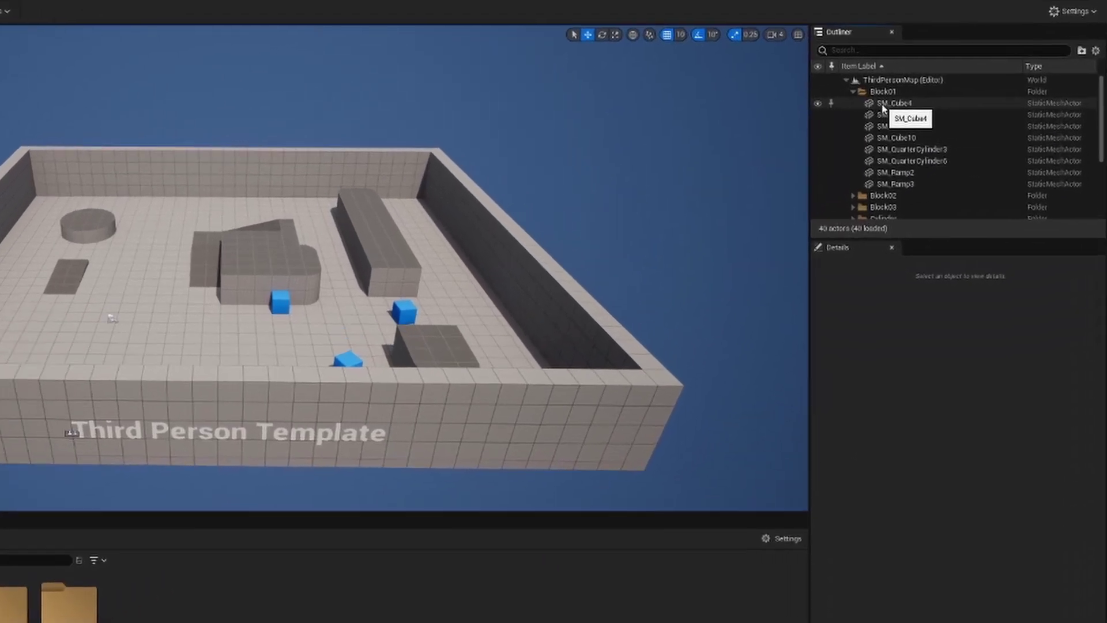
pyautogui.click(940, 104)
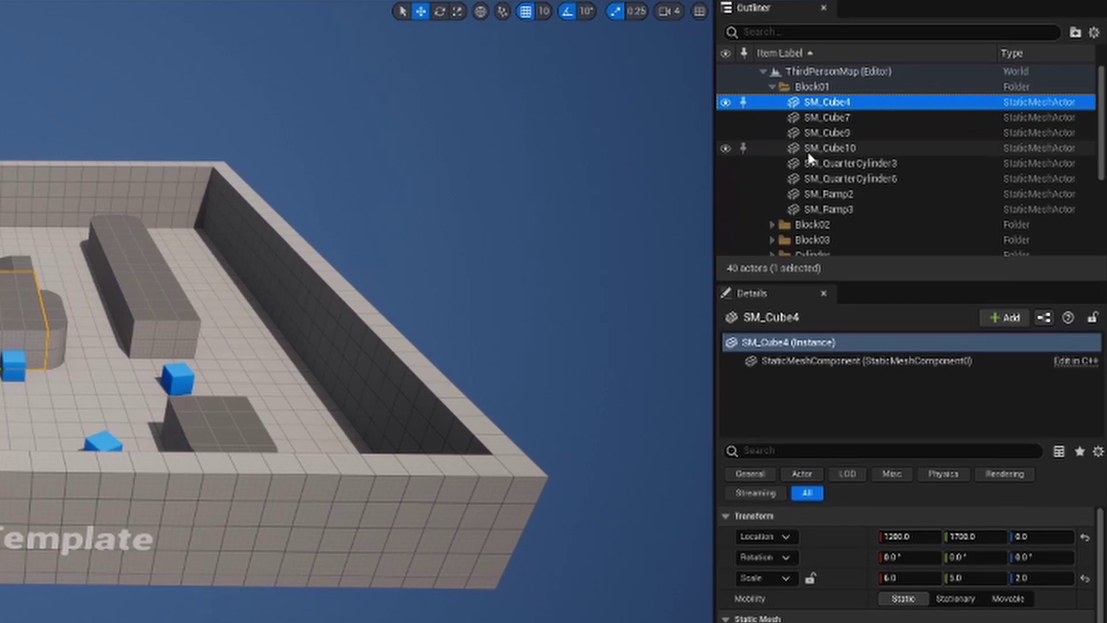
pyautogui.keyDown('shift'); pyautogui.click(814, 211); pyautogui.keyUp('shift')
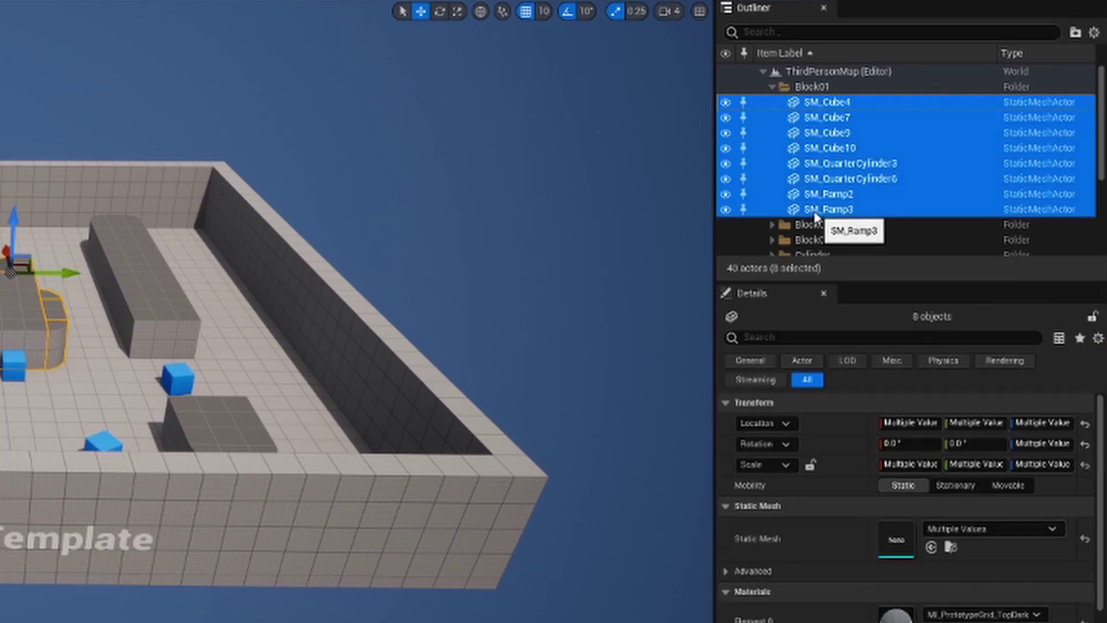
pyautogui.press('Delete')
pyautogui.click(806, 74)
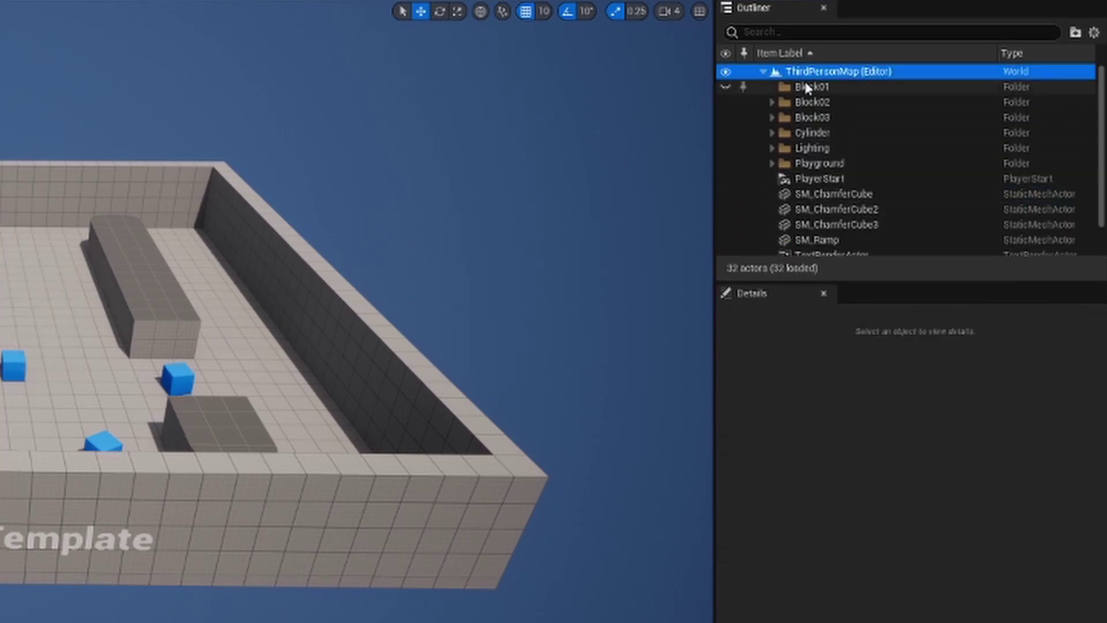
pyautogui.click(806, 88)
pyautogui.press('Delete')
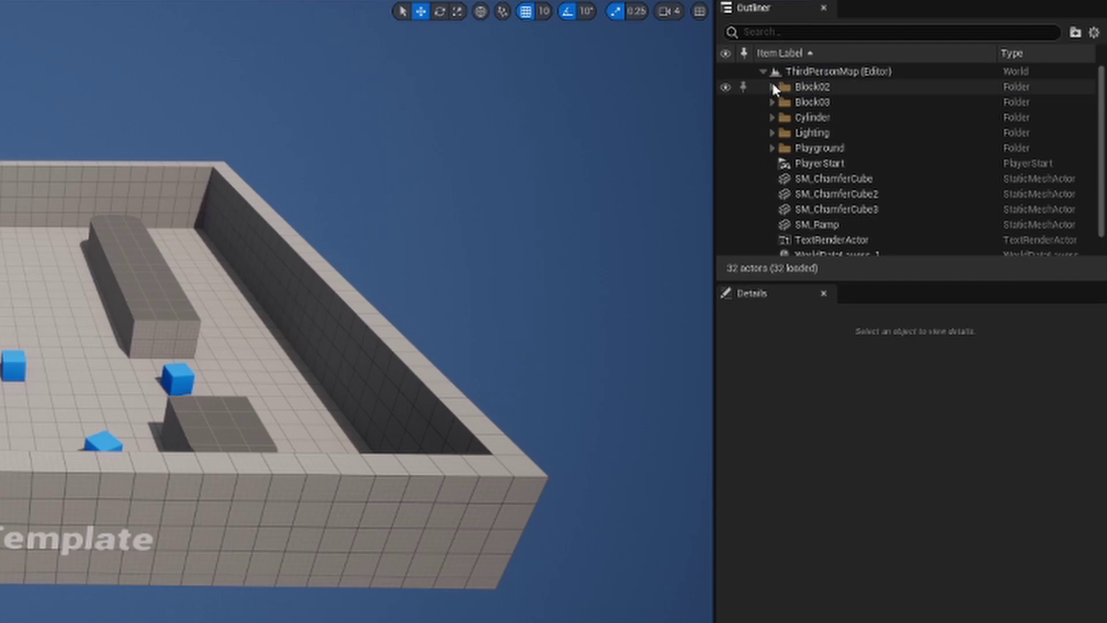
# - Delete the Block02 meshes, PlayerStart and the remaining template actors
pyautogui.click(772, 85)
pyautogui.click(809, 102)
pyautogui.keyDown('shift'); pyautogui.click(810, 148); pyautogui.keyUp('shift')
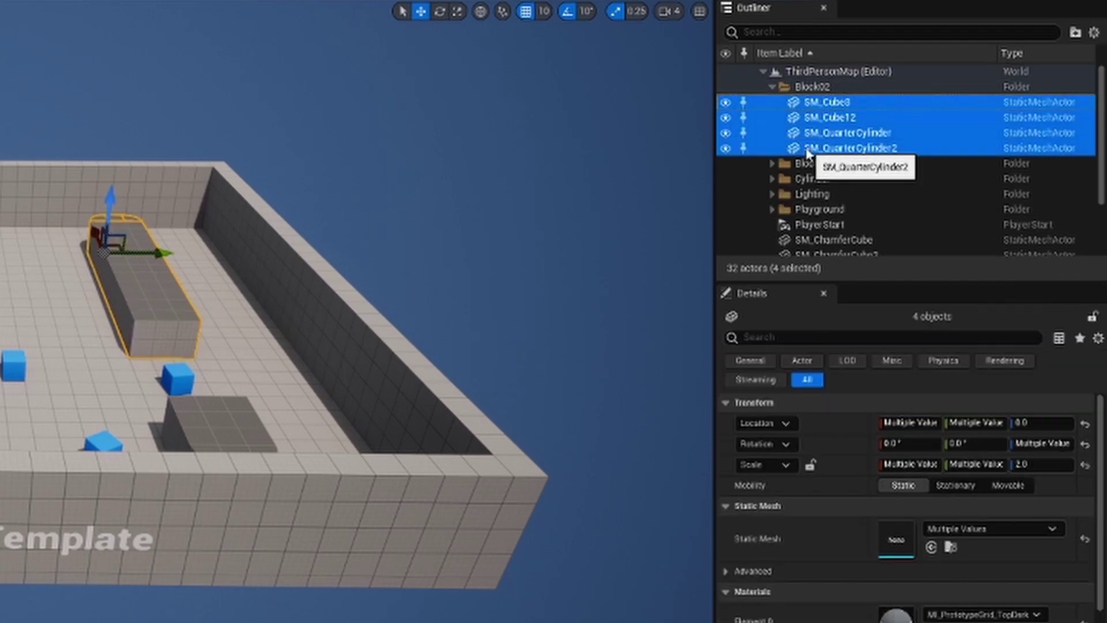
pyautogui.click(803, 108)
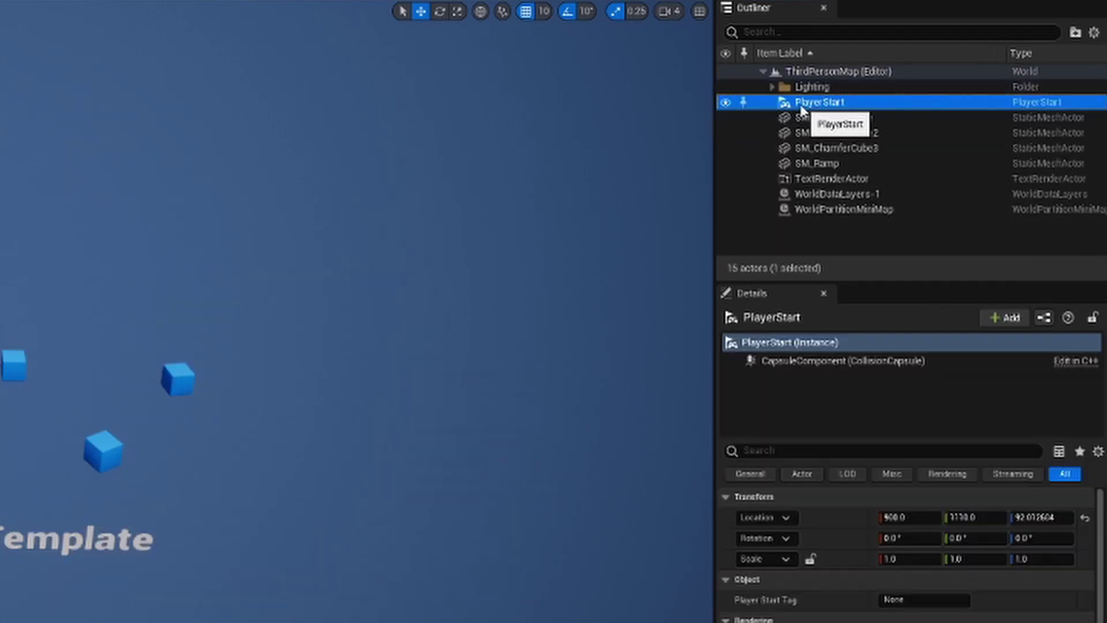
pyautogui.keyDown('shift'); pyautogui.click(814, 209); pyautogui.keyUp('shift')
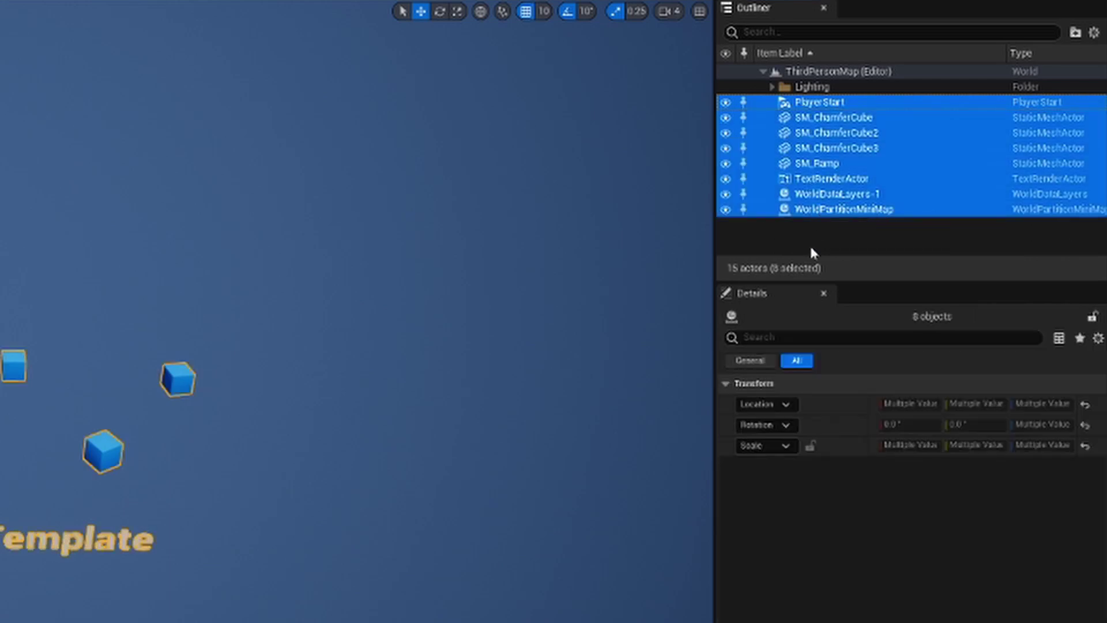
pyautogui.press('Delete')
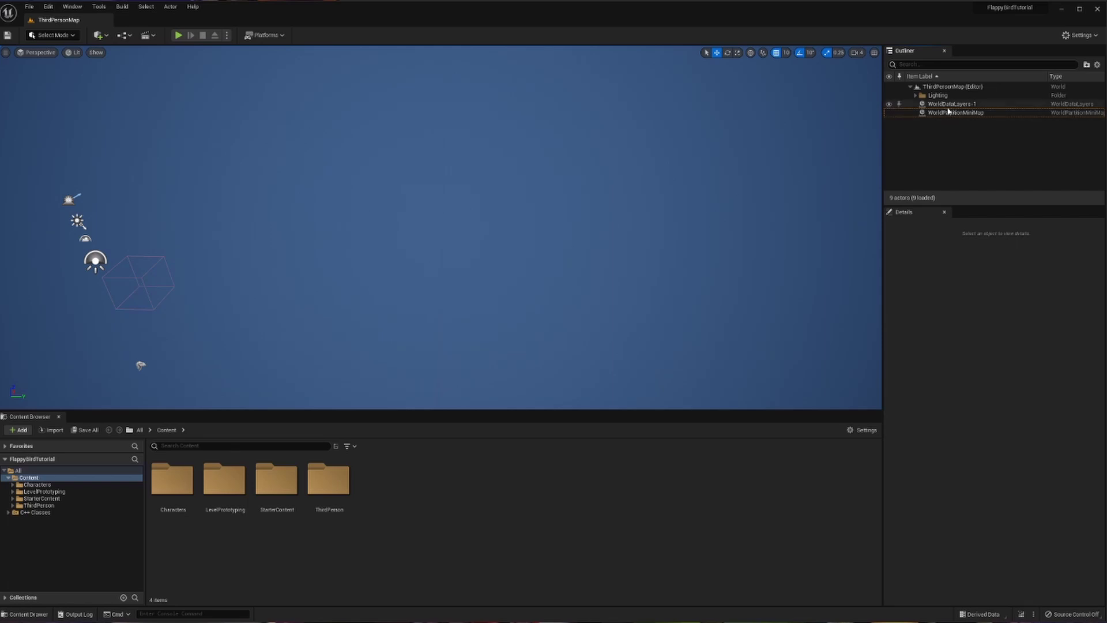
# - Import FlappyBirdBG.jpg into Content and drop the texture into the level
pyautogui.click(951, 103)
pyautogui.click(954, 113)
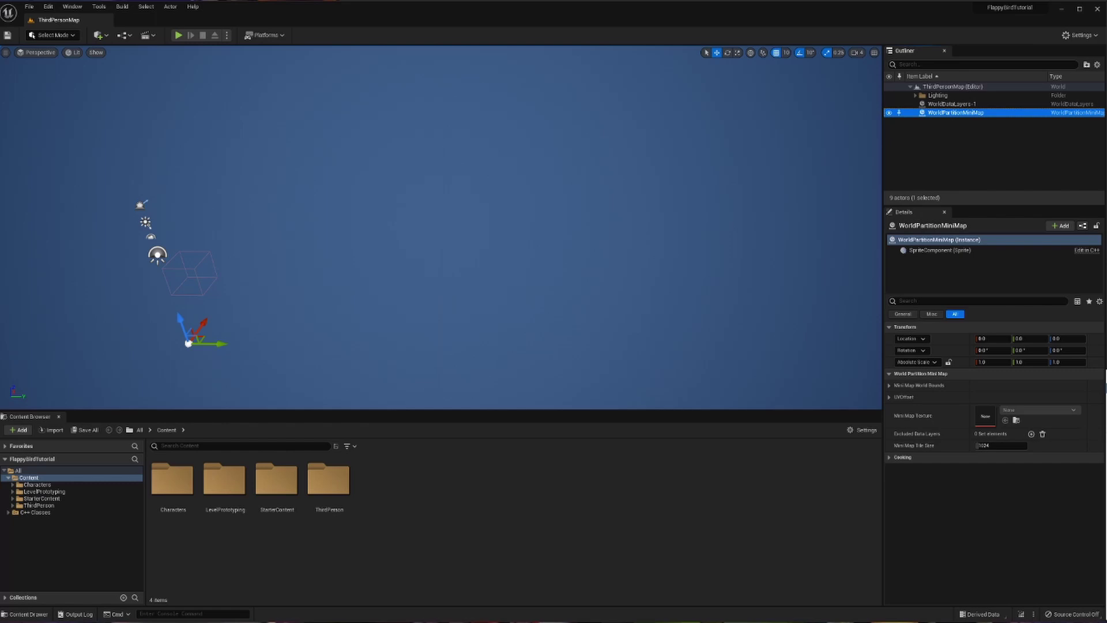
pyautogui.moveTo(1106, 508); pyautogui.dragTo(639, 509)
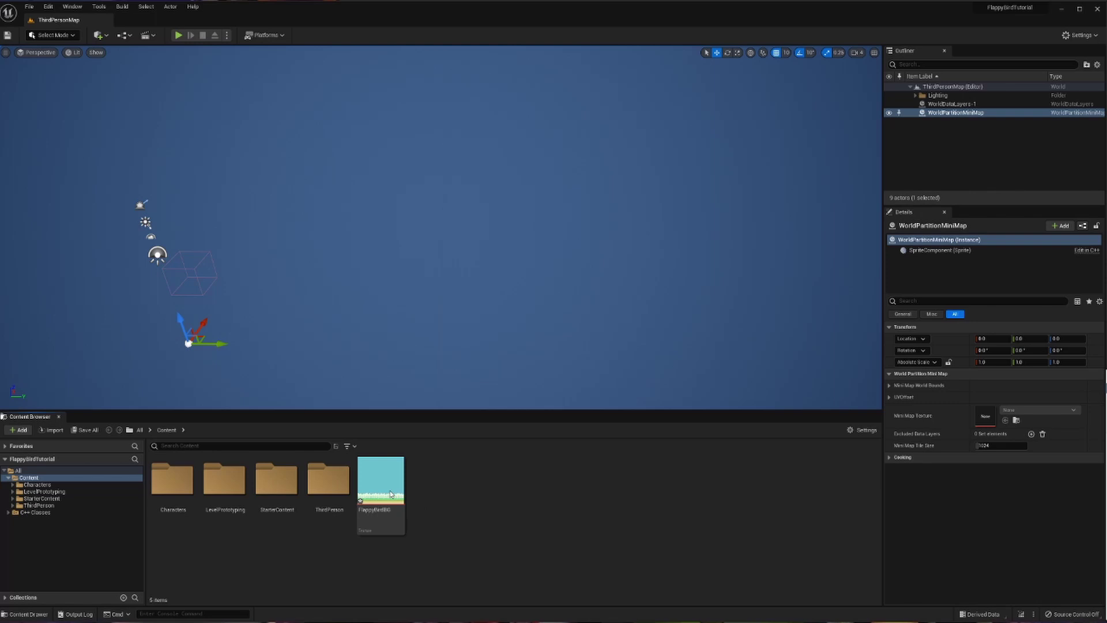
pyautogui.moveTo(390, 494); pyautogui.dragTo(390, 266)
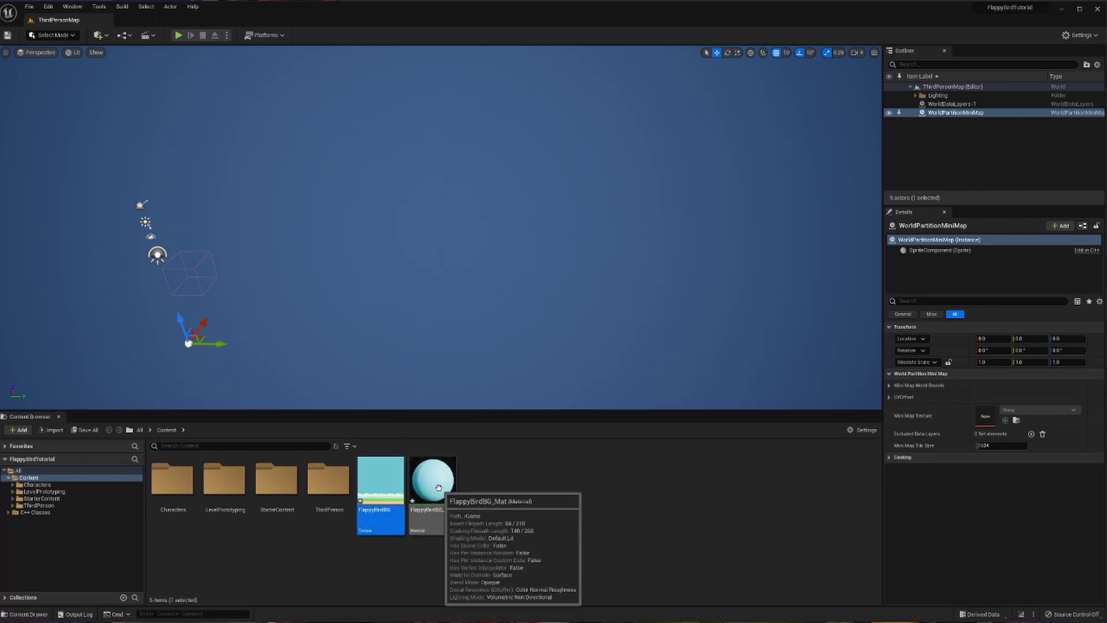
# - Create FlappyBirdBG_Sprite from the FlappyBirdBG texture through Sprite Actions
pyautogui.click(435, 507)
pyautogui.click(380, 516)
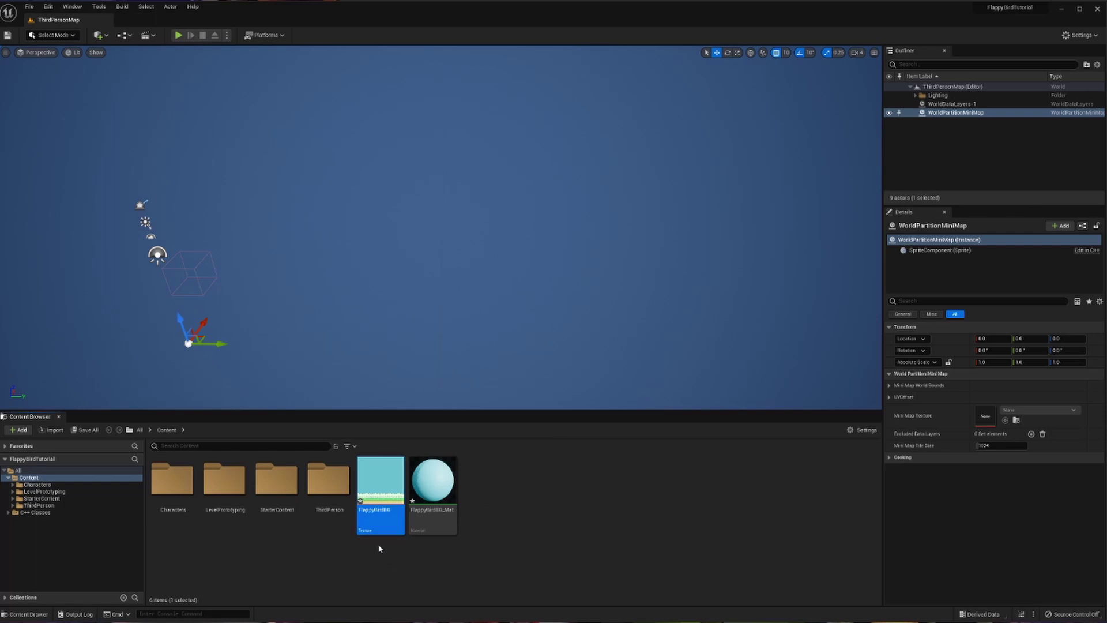
pyautogui.rightClick(379, 492)
pyautogui.moveTo(453, 257)
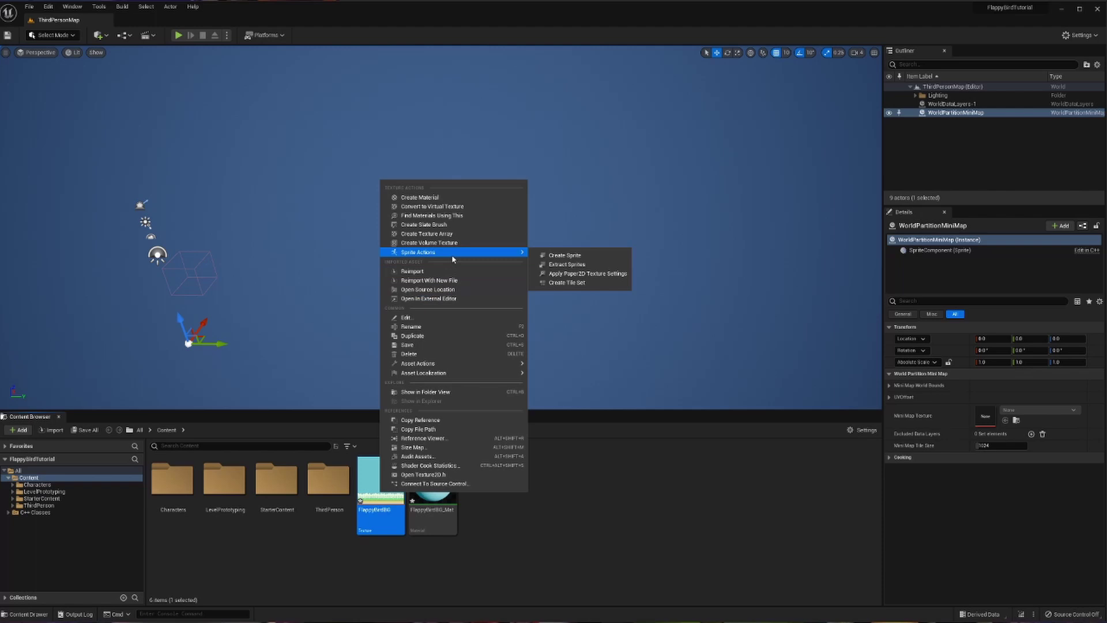
pyautogui.click(550, 259)
pyautogui.moveTo(481, 483)
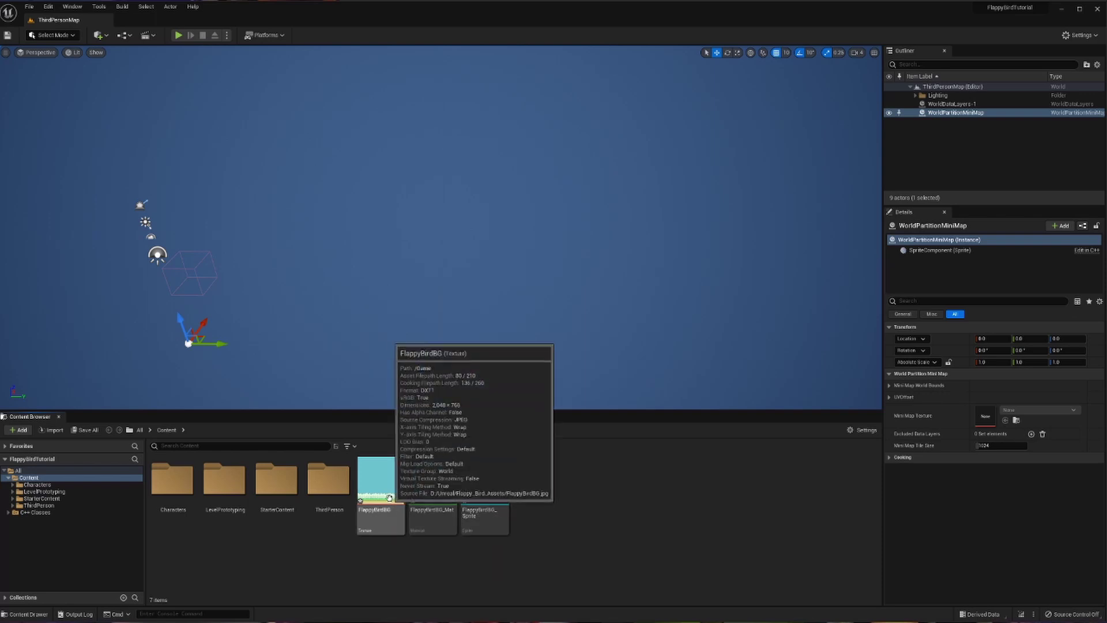
pyautogui.click(378, 513)
pyautogui.click(492, 522)
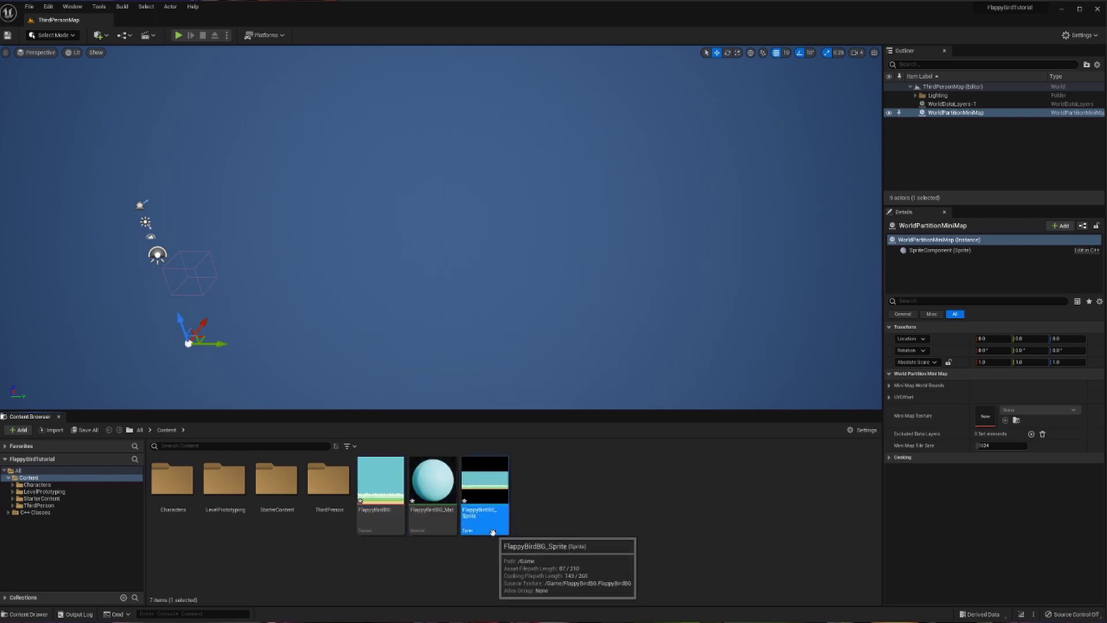
# - Create a Sprites folder in Content and move FlappyBirdBG_Sprite into it
pyautogui.rightClick(539, 500)
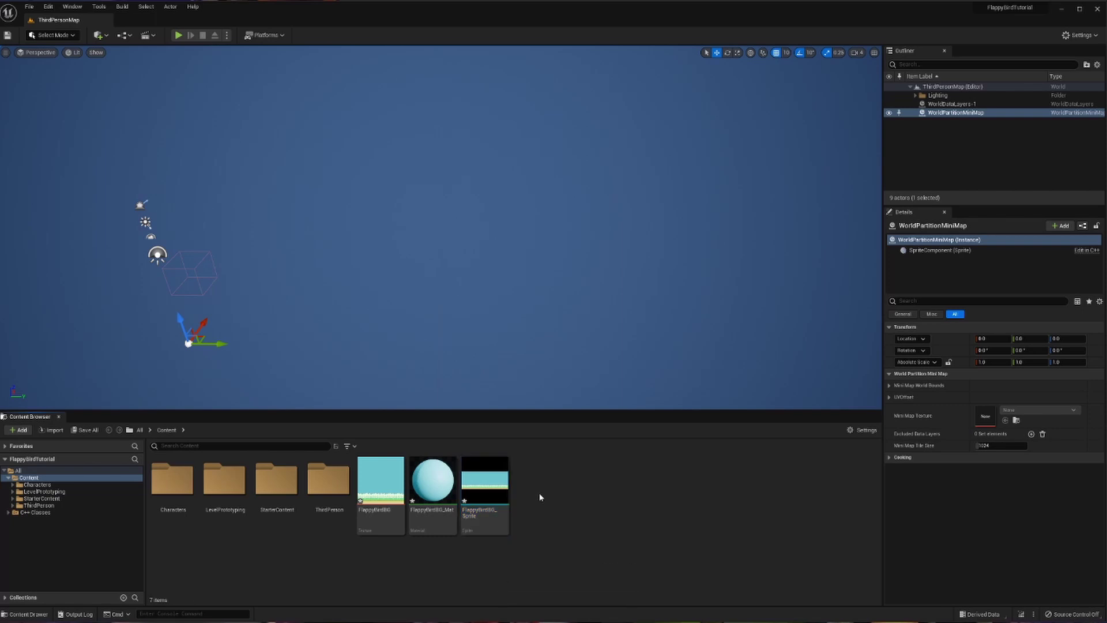
pyautogui.click(585, 241)
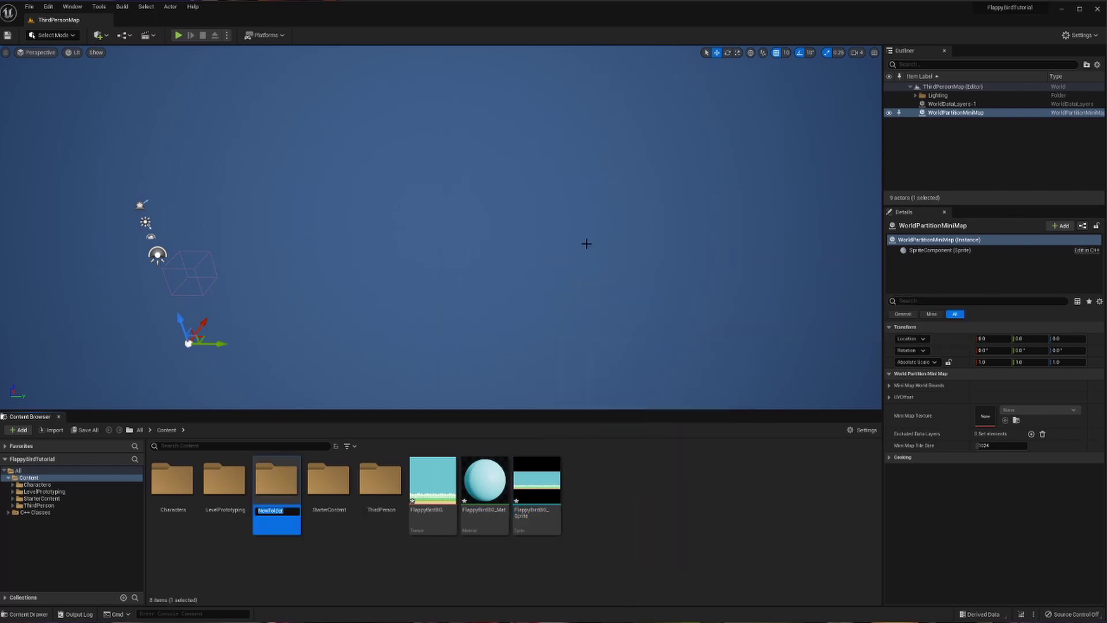
pyautogui.write('Sprites')
pyautogui.press('Return')
pyautogui.click(536, 483)
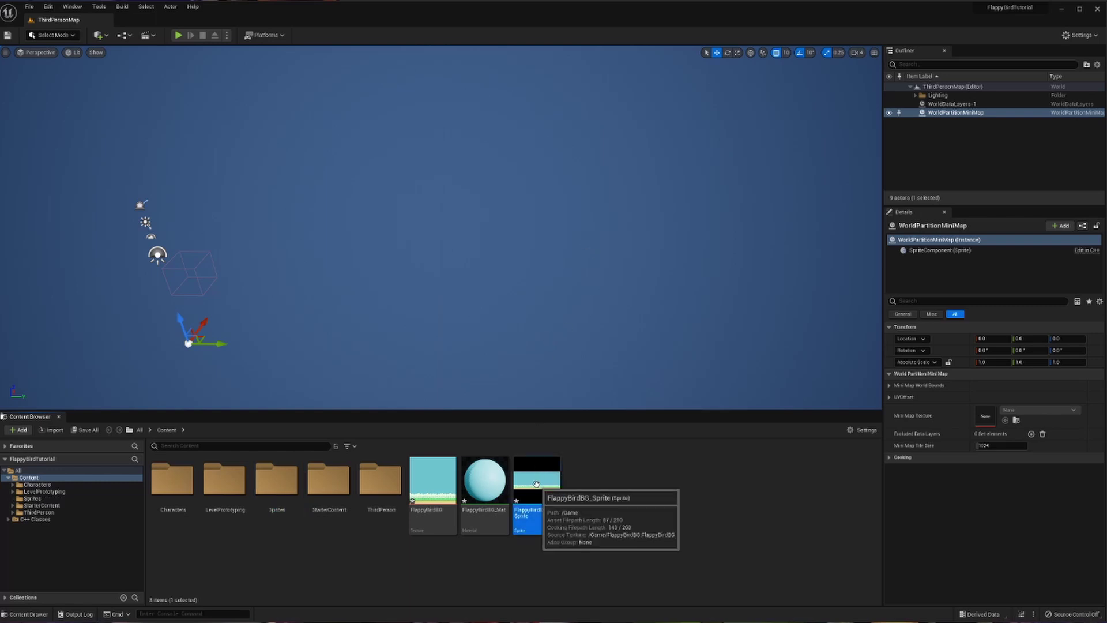
pyautogui.moveTo(536, 483); pyautogui.dragTo(280, 487)
pyautogui.click(310, 499)
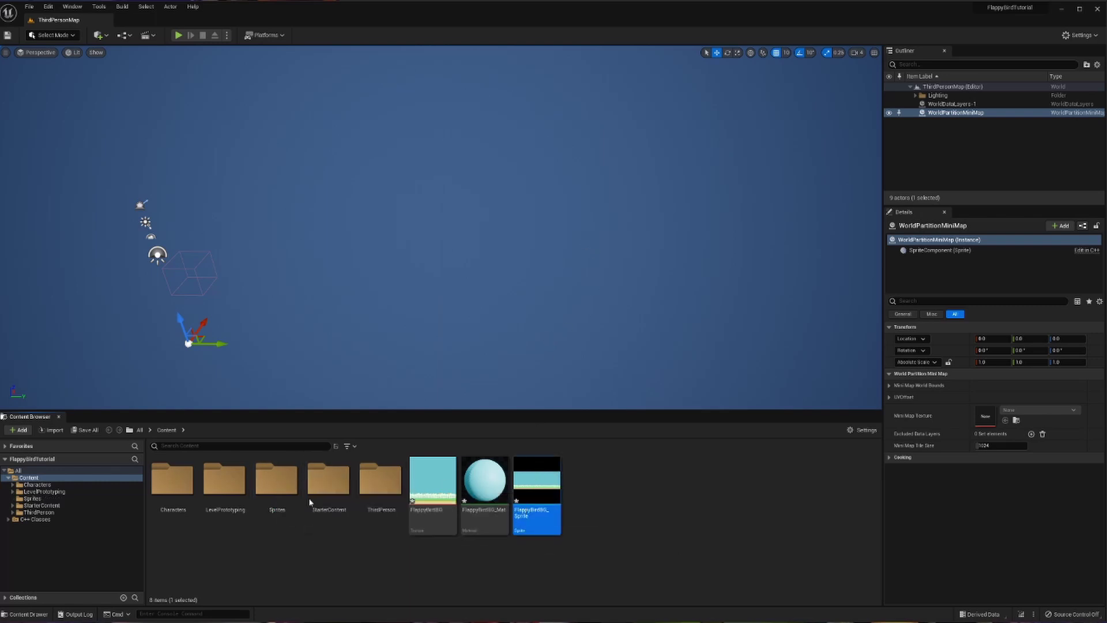
# - Place FlappyBirdBG_Sprite from the Sprites folder into the level and frame it
pyautogui.doubleClick(277, 480)
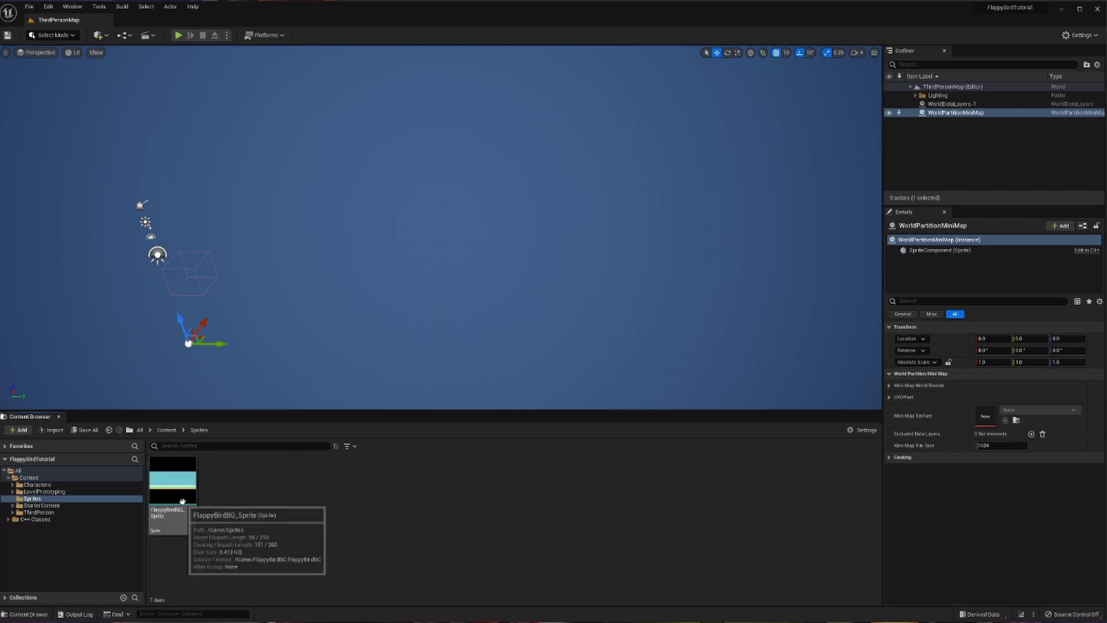
pyautogui.moveTo(180, 506); pyautogui.dragTo(335, 282)
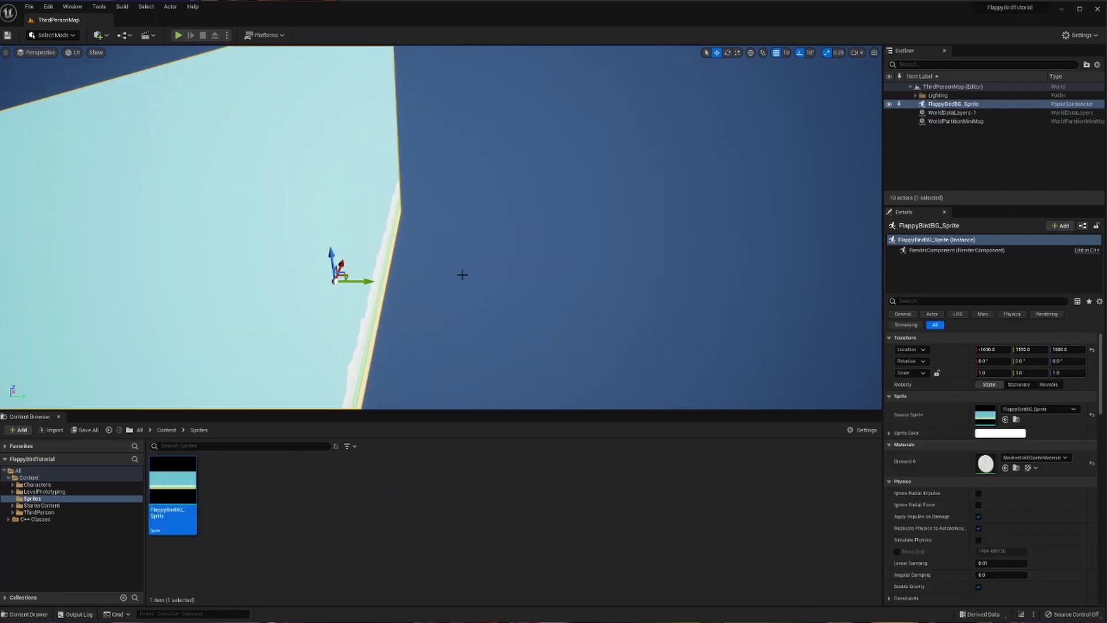
pyautogui.press('f')
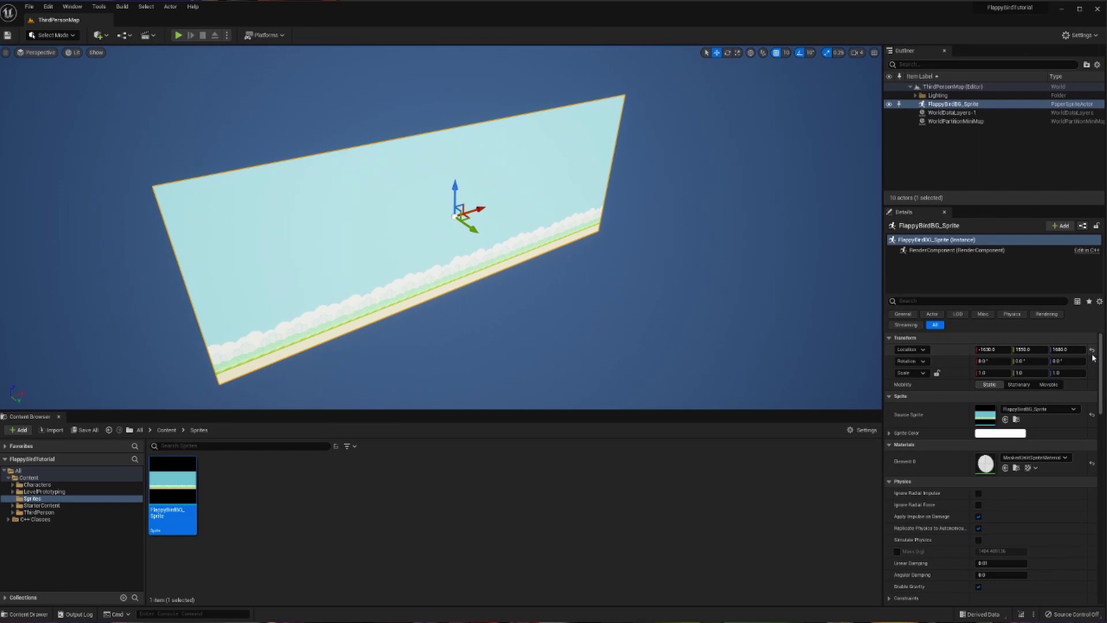
# - Reset the background sprite's location to 0, 0, 0 and fly the view to face it
pyautogui.click(1092, 350)
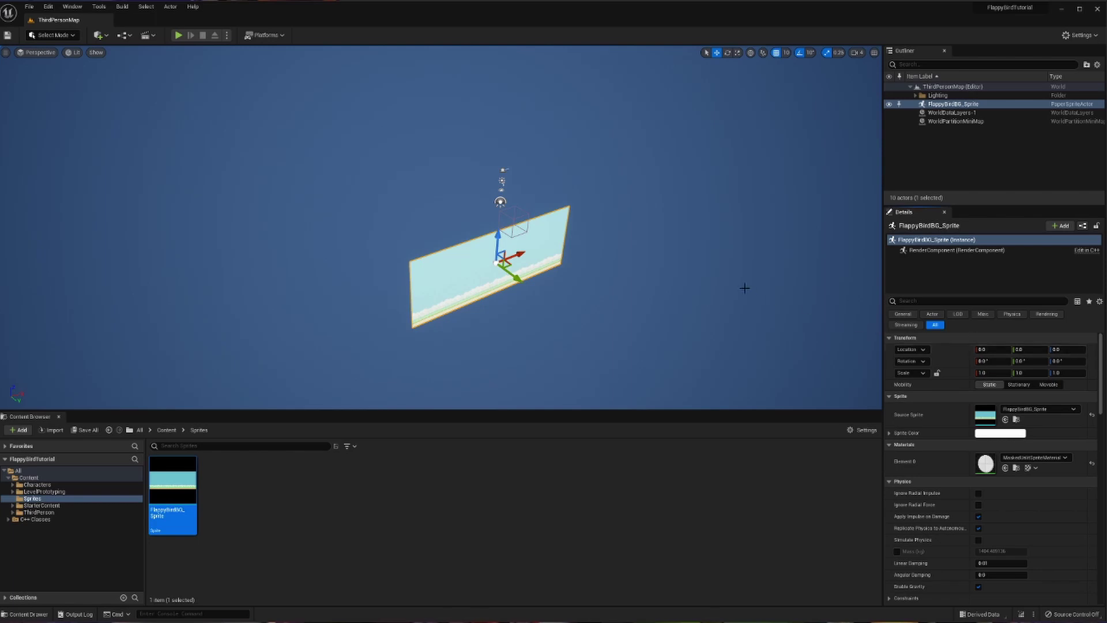
pyautogui.moveTo(747, 255); pyautogui.dragTo(680, 265, button='right')
pyautogui.press('d')
pyautogui.press('w')
pyautogui.press('d')
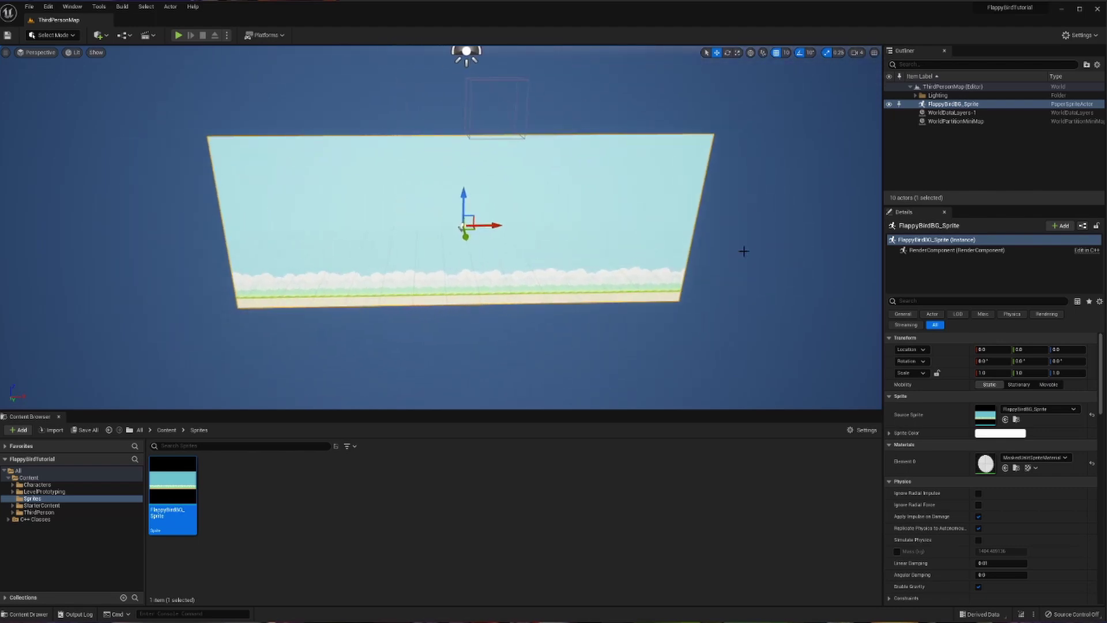
pyautogui.press('q')
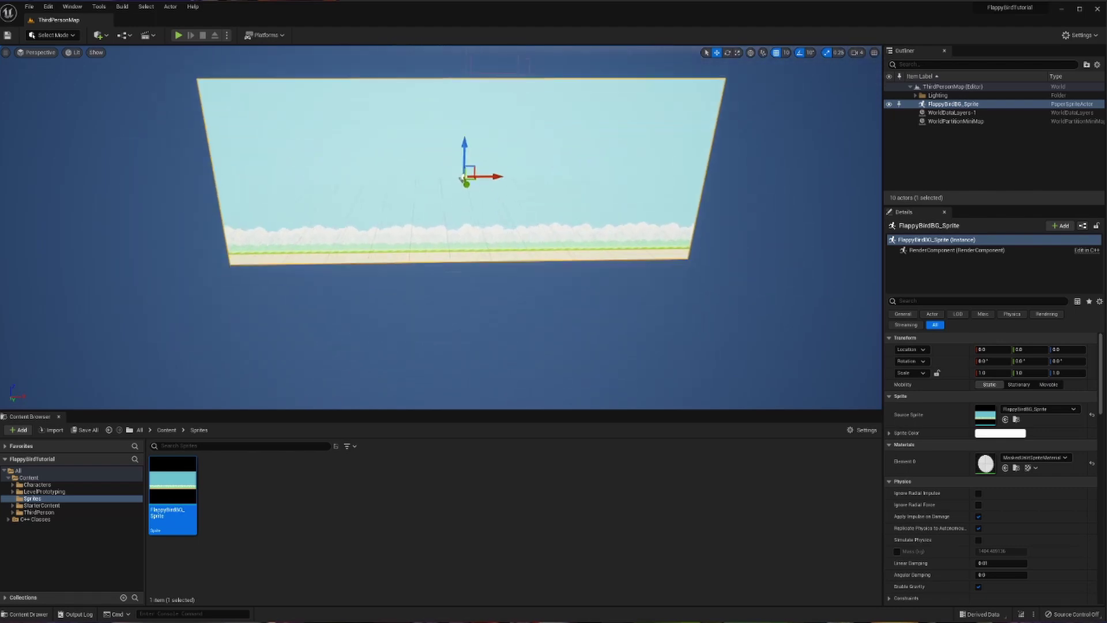
pyautogui.press('e')
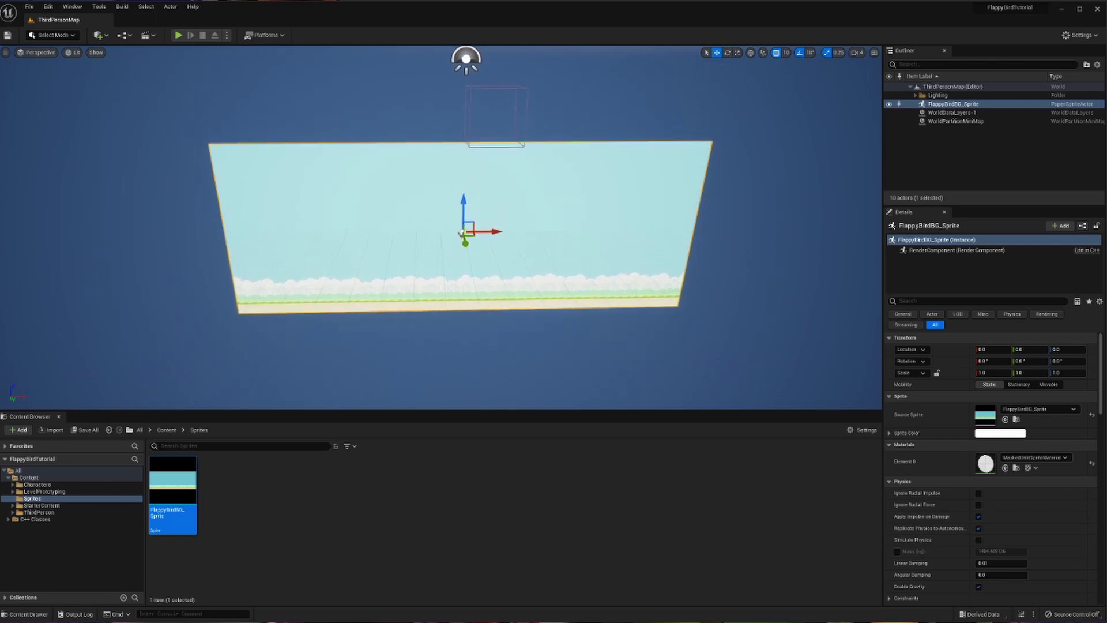
pyautogui.press('q')
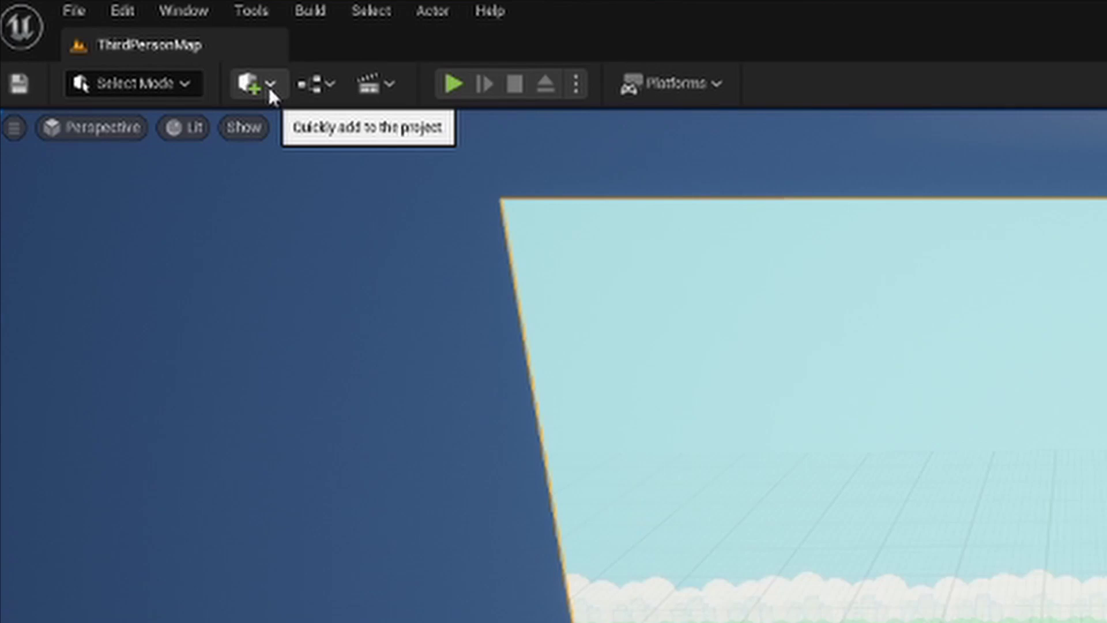
# - Add a Camera Actor to the level by searching 'camera' in Quick Add
pyautogui.click(269, 88)
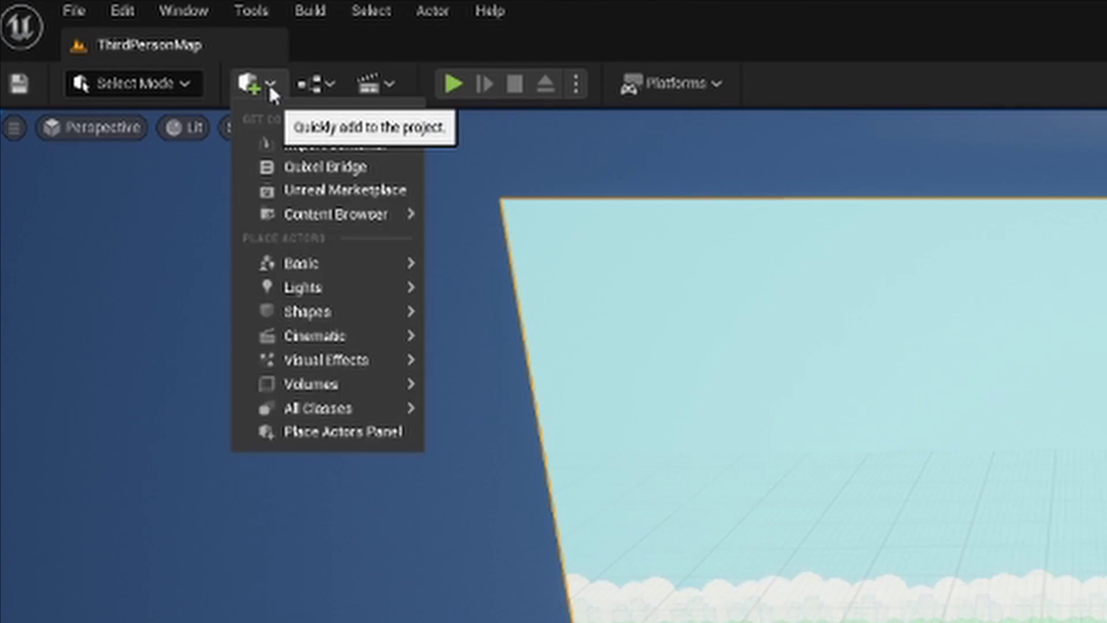
pyautogui.moveTo(286, 265)
pyautogui.moveTo(315, 411)
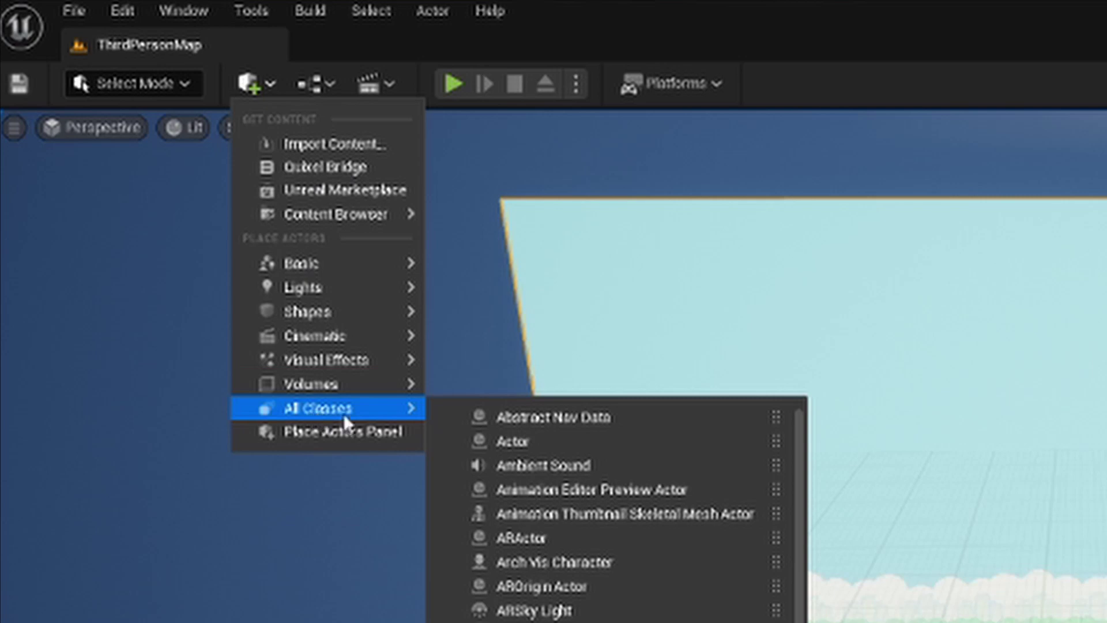
pyautogui.write('camera')
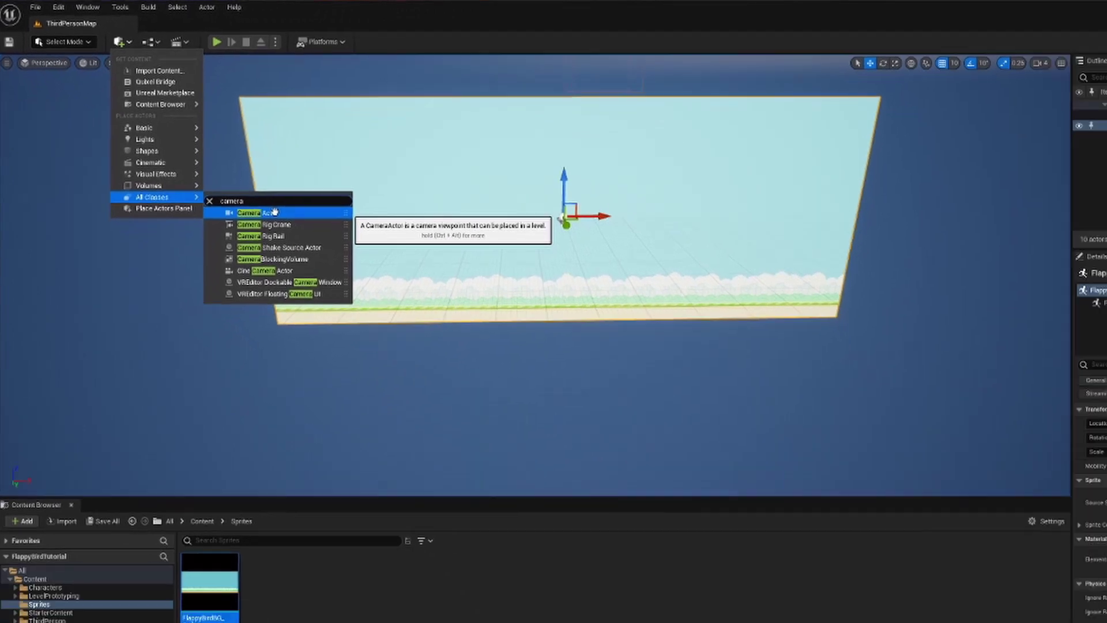
pyautogui.click(275, 212)
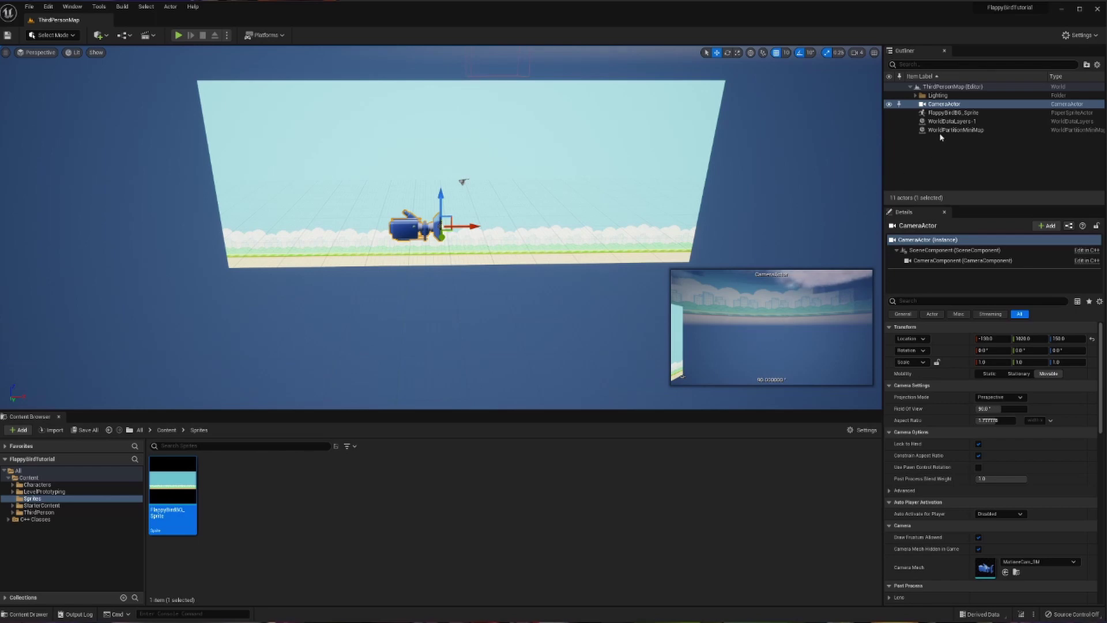
# - Reset the CameraActor's location to 0, 0, 0
pyautogui.click(969, 105)
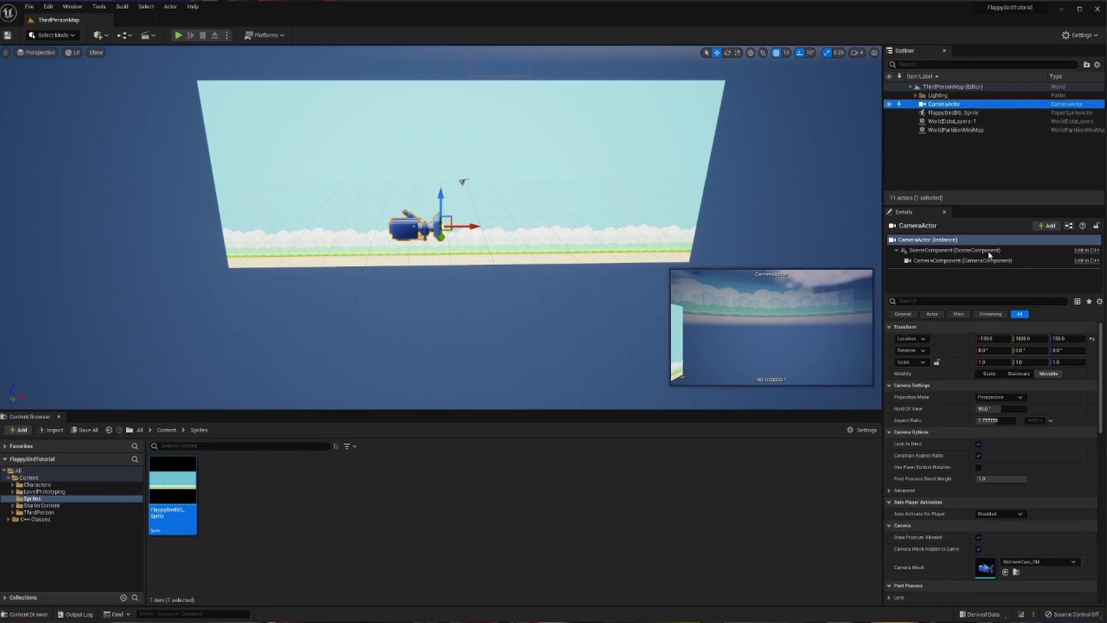
pyautogui.click(1093, 341)
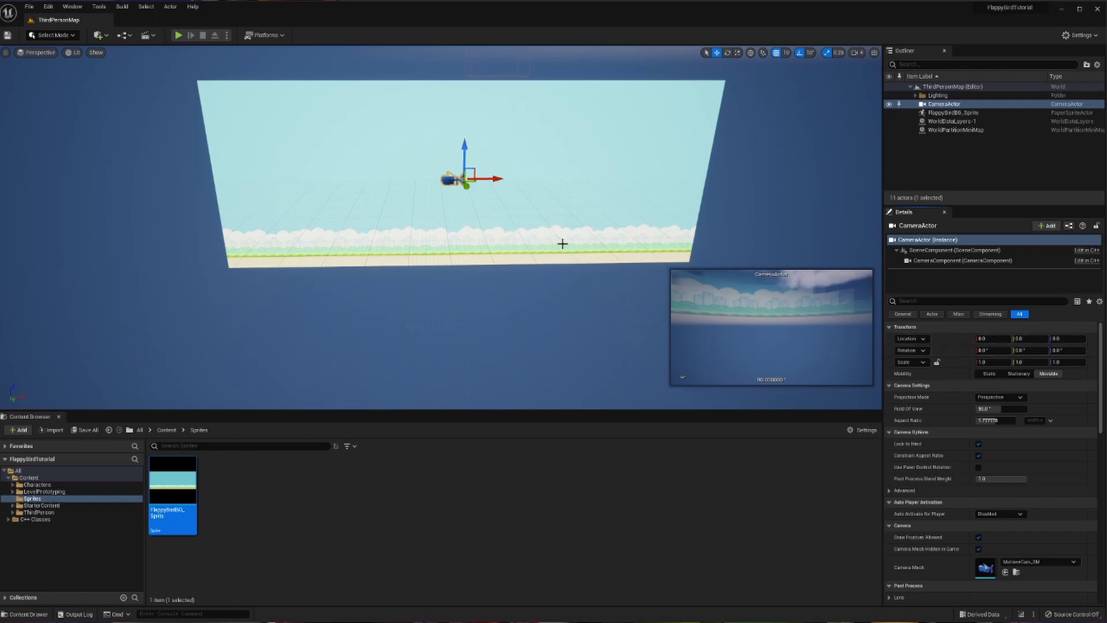
pyautogui.press('w')
pyautogui.moveTo(528, 236)
pyautogui.mouseDown(button='right')
pyautogui.moveTo(530, 222)
pyautogui.moveTo(565, 224)
pyautogui.moveTo(580, 208)
pyautogui.moveTo(543, 232)
pyautogui.mouseUp(button='right')
pyautogui.press('w')
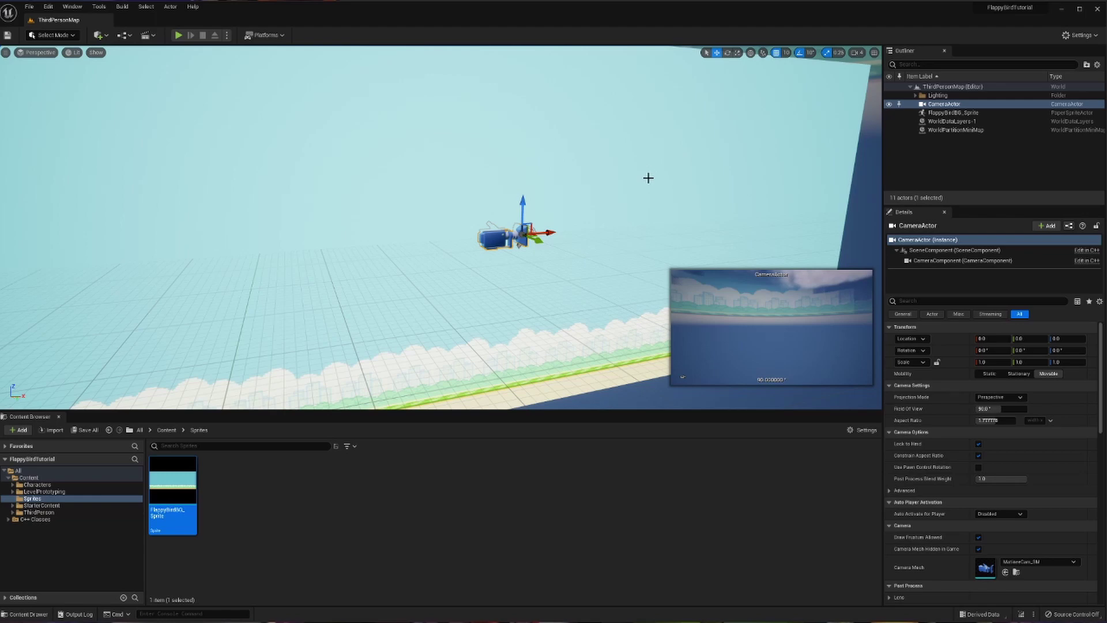
# - Rotate the CameraActor about -90° in yaw to face the background sprite
pyautogui.press('e')
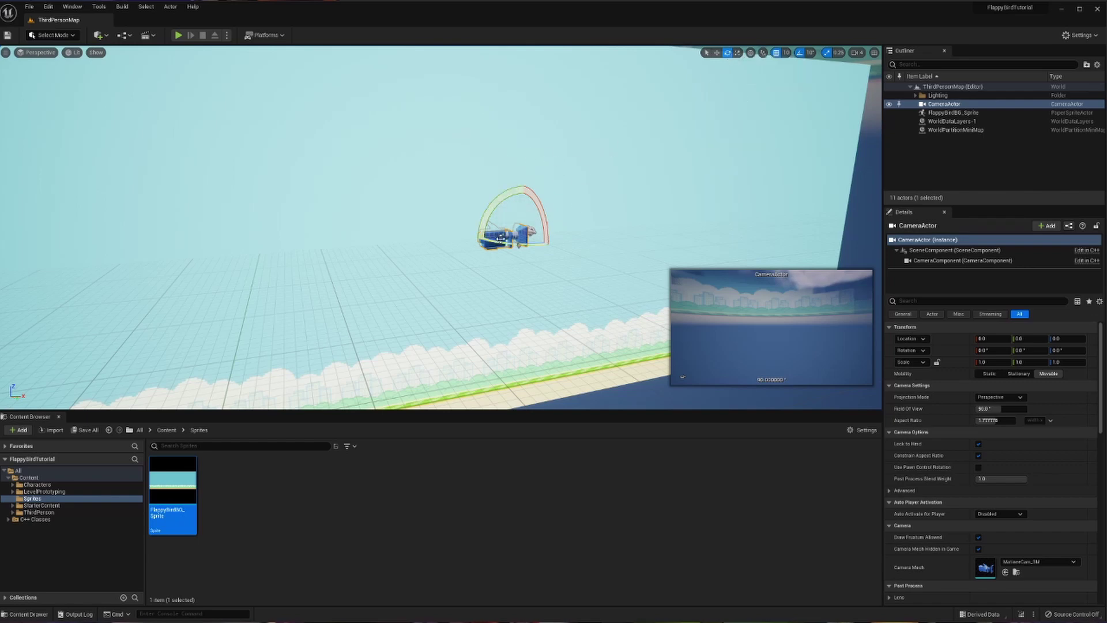
pyautogui.moveTo(485, 237); pyautogui.dragTo(493, 283)
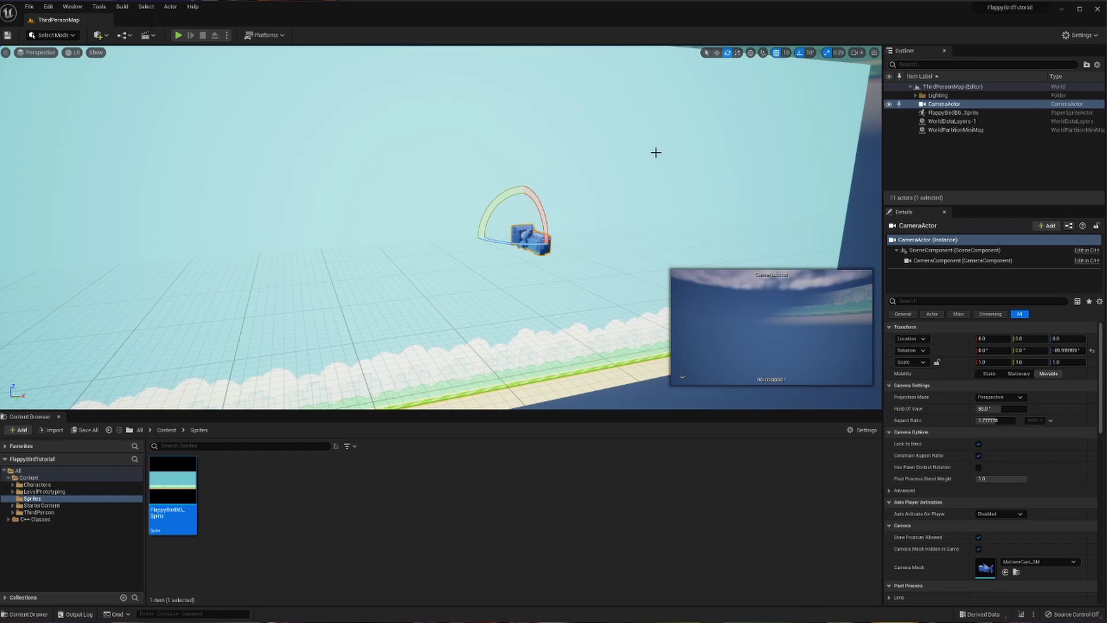
pyautogui.press('w')
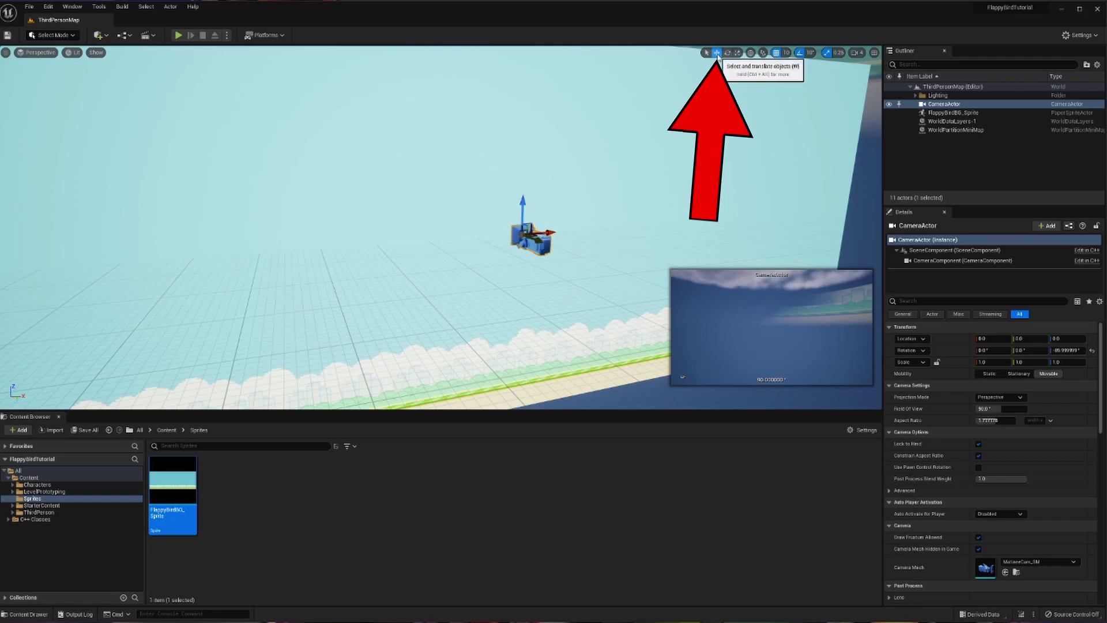
# - Move the camera back along Y until its preview frames the whole backdrop
pyautogui.moveTo(612, 179); pyautogui.dragTo(612, 179, button='right')
pyautogui.press('s')
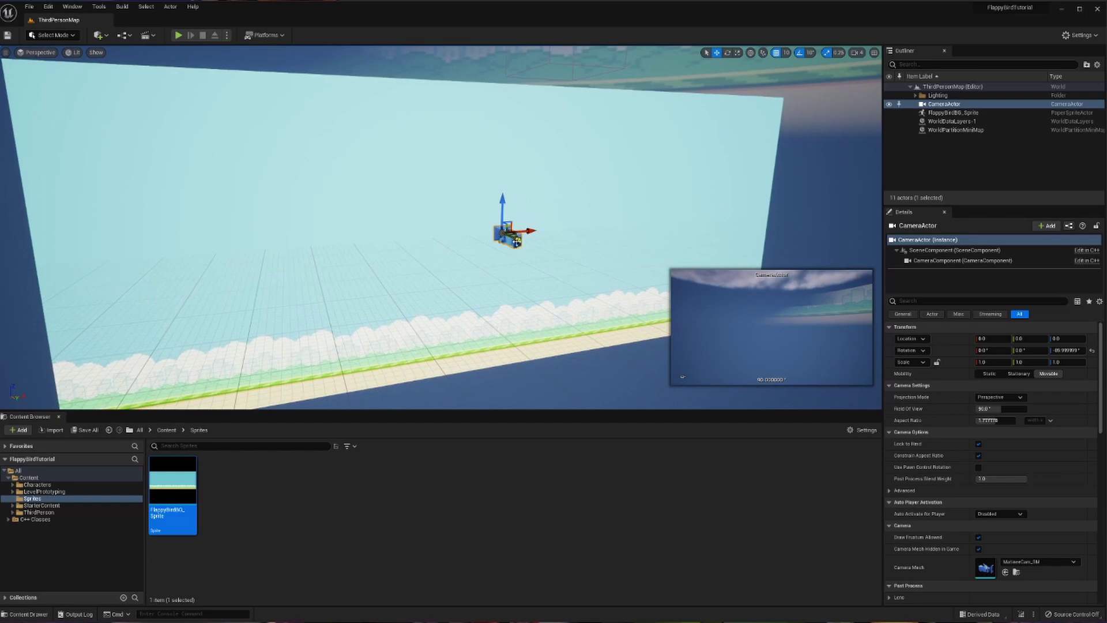
pyautogui.moveTo(518, 241); pyautogui.dragTo(724, 313)
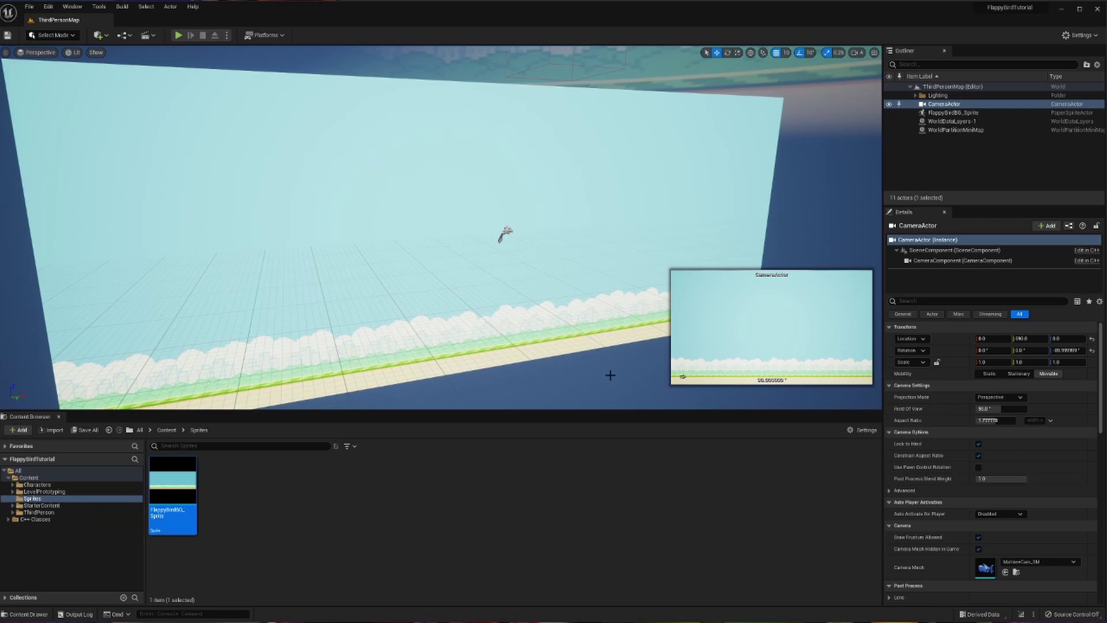
pyautogui.press('f')
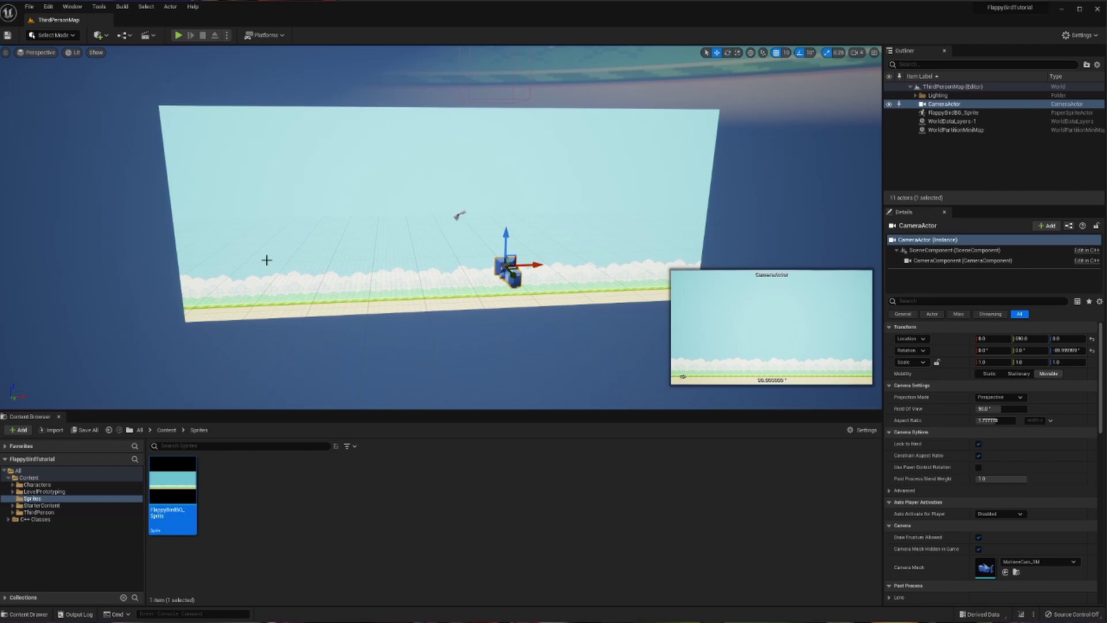
# - Place a TriggerVolume in the level from Quick Add's All Classes search for 'trig'
pyautogui.click(99, 35)
pyautogui.moveTo(137, 164)
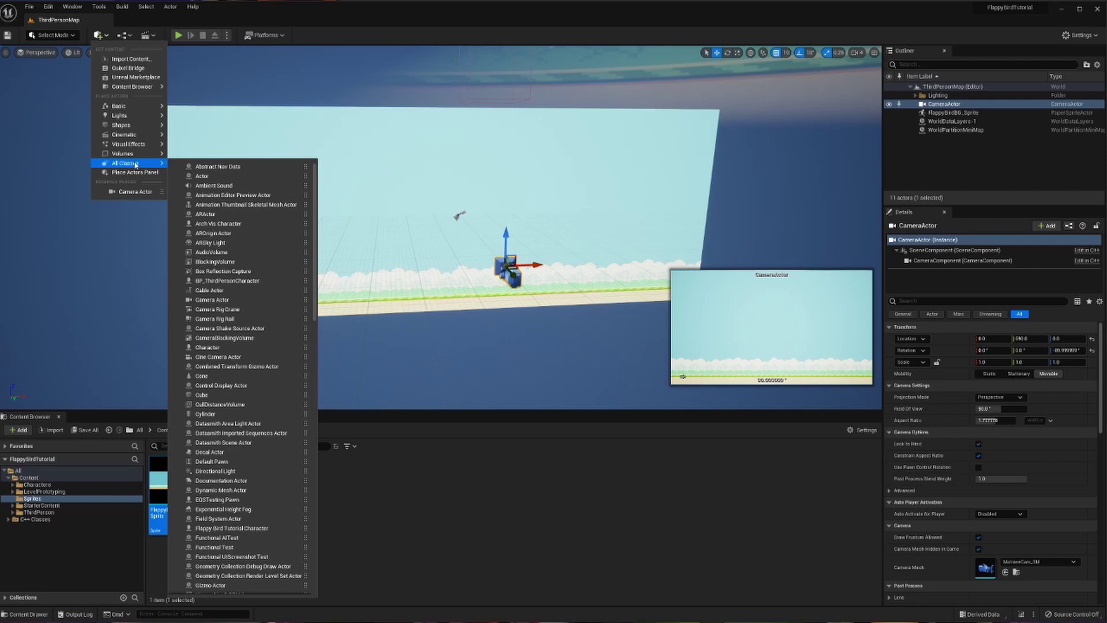
pyautogui.write('trig')
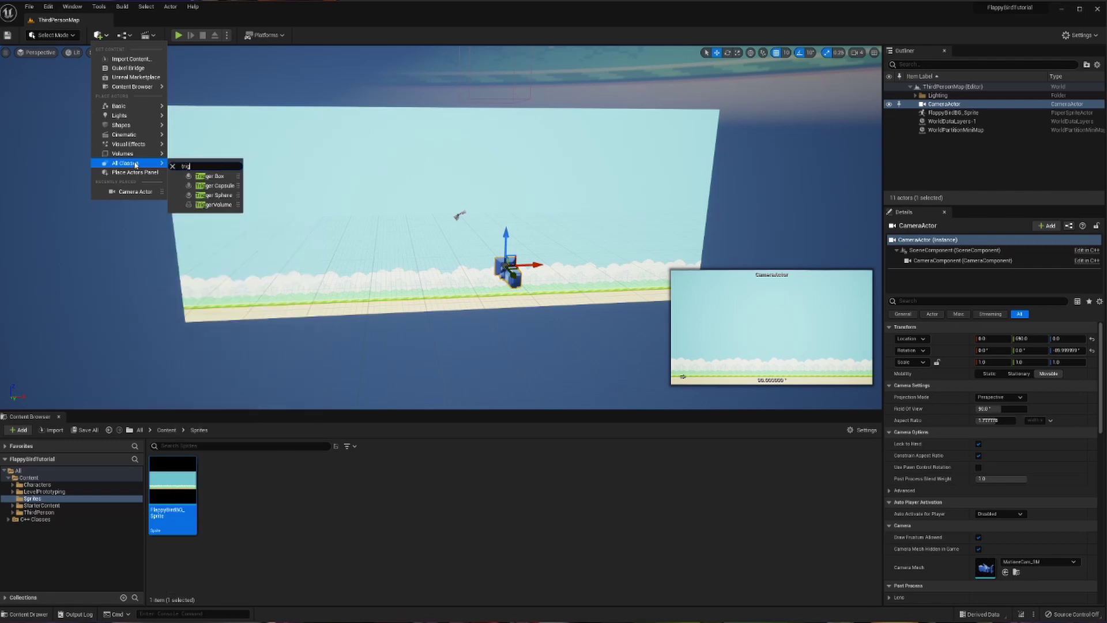
pyautogui.click(208, 205)
pyautogui.press('a')
pyautogui.moveTo(459, 329); pyautogui.dragTo(599, 329, button='right')
pyautogui.moveTo(474, 331); pyautogui.dragTo(474, 332, button='right')
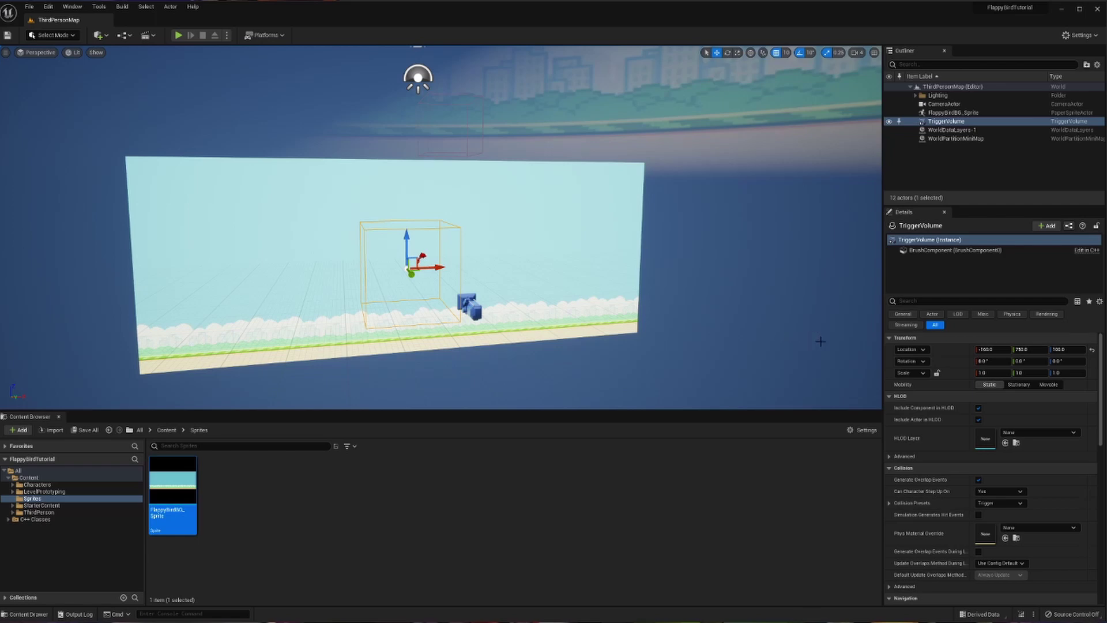
# - Reset the trigger volume's location to the origin
pyautogui.click(1093, 350)
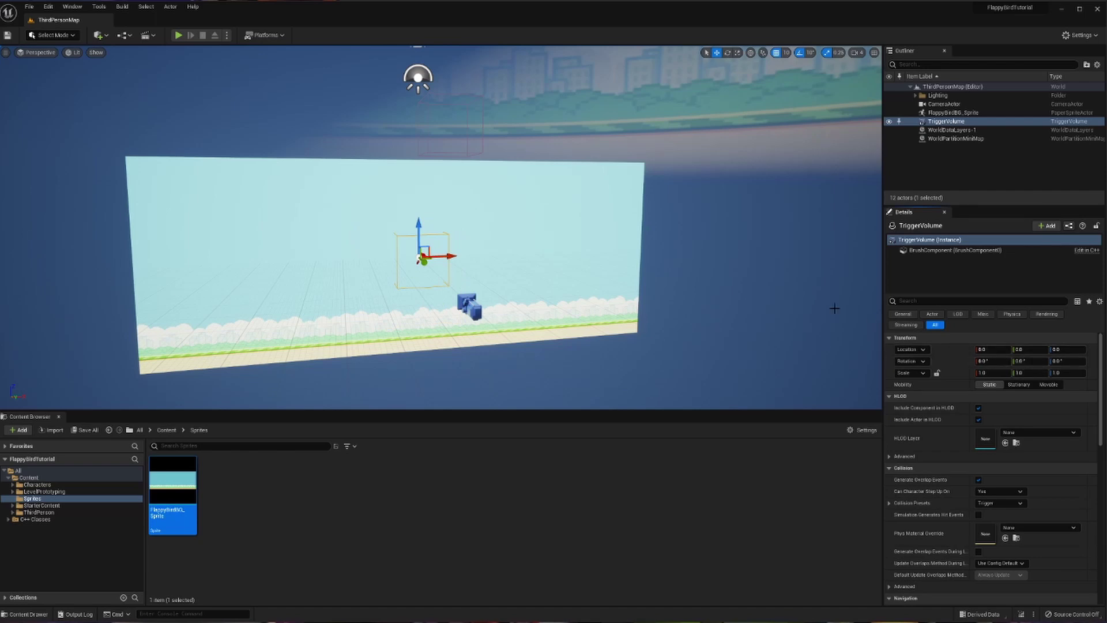
pyautogui.moveTo(625, 264)
pyautogui.mouseDown(button='right')
pyautogui.moveTo(583, 254)
pyautogui.moveTo(594, 237)
pyautogui.moveTo(625, 264)
pyautogui.mouseUp(button='right')
pyautogui.press('a')
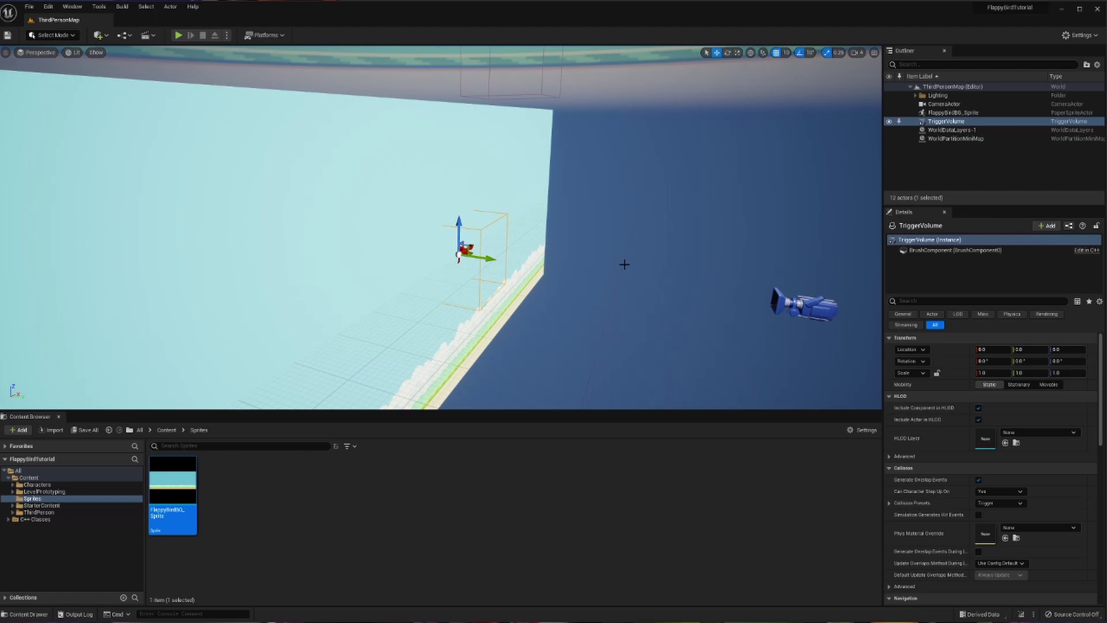
# - From a side view, drag the trigger volume out along Y to 100
pyautogui.moveTo(441, 228); pyautogui.dragTo(484, 180, button='right')
pyautogui.press('w')
pyautogui.press('a')
pyautogui.press('d')
pyautogui.press('d')
pyautogui.moveTo(624, 263); pyautogui.dragTo(624, 263, button='right')
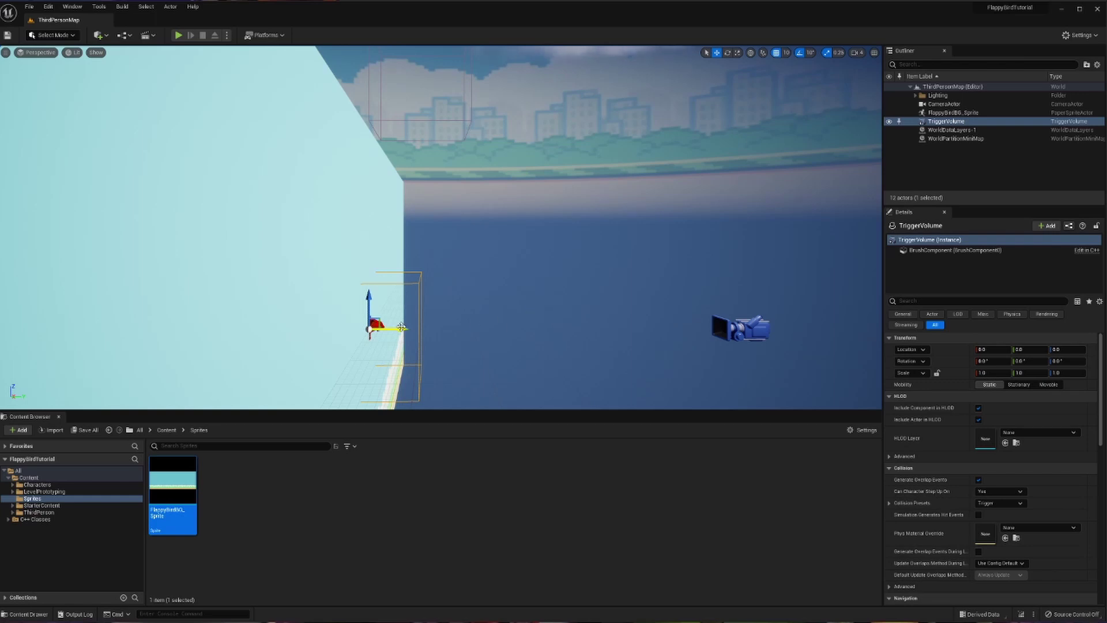
pyautogui.moveTo(401, 329); pyautogui.dragTo(454, 328)
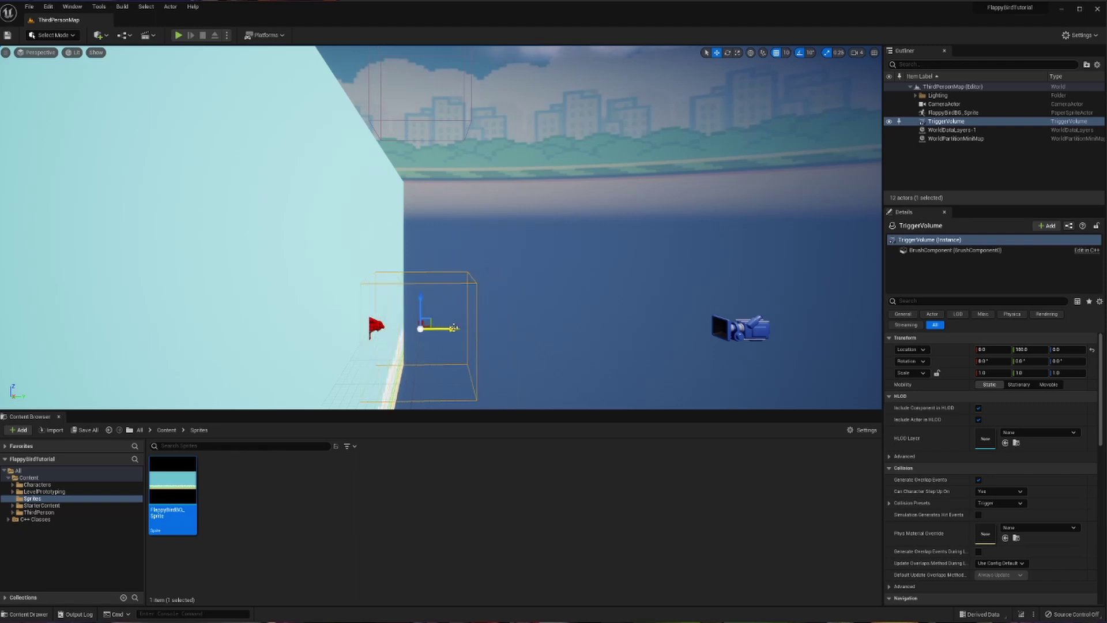
pyautogui.moveTo(521, 314); pyautogui.dragTo(622, 273, button='right')
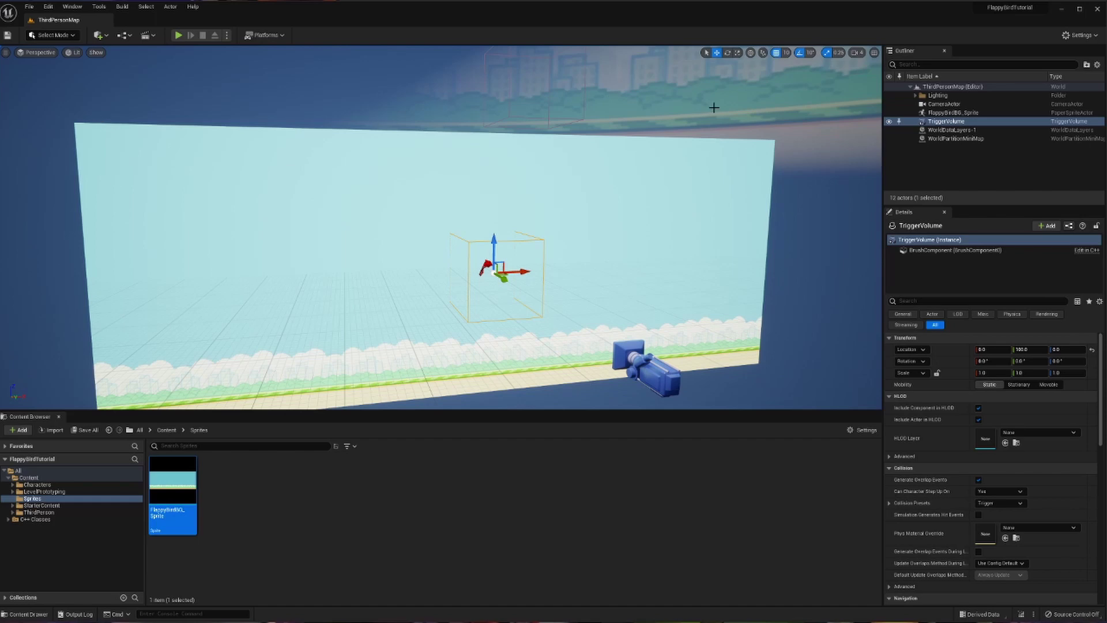
# - Scale the trigger volume to 9.5 along X and raise it to Z 490 above the sprite
pyautogui.click(737, 54)
pyautogui.moveTo(520, 272); pyautogui.dragTo(628, 271)
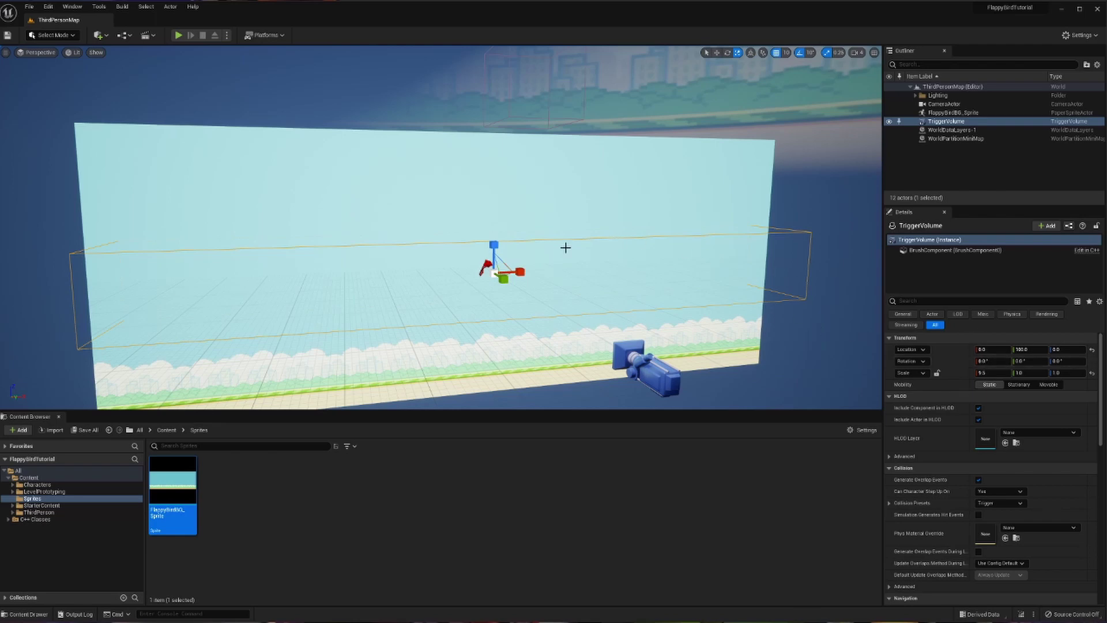
pyautogui.press('w')
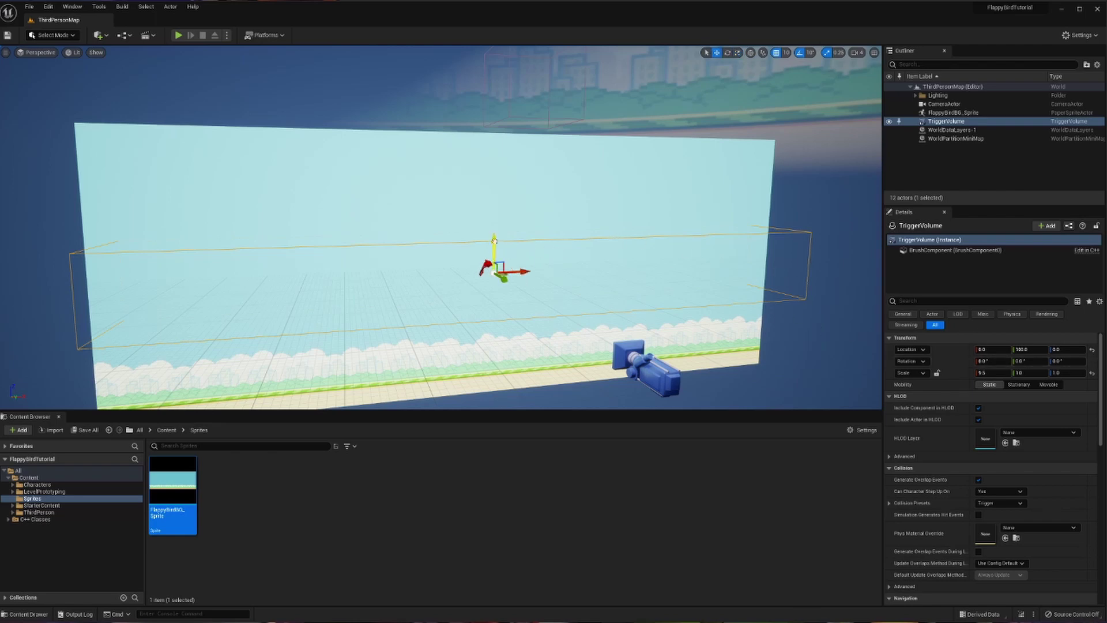
pyautogui.moveTo(495, 242); pyautogui.dragTo(511, 66)
pyautogui.press('a')
pyautogui.moveTo(477, 160); pyautogui.dragTo(582, 155, button='right')
pyautogui.keyDown('alt'); pyautogui.moveTo(554, 158); pyautogui.dragTo(588, 160); pyautogui.keyUp('alt')
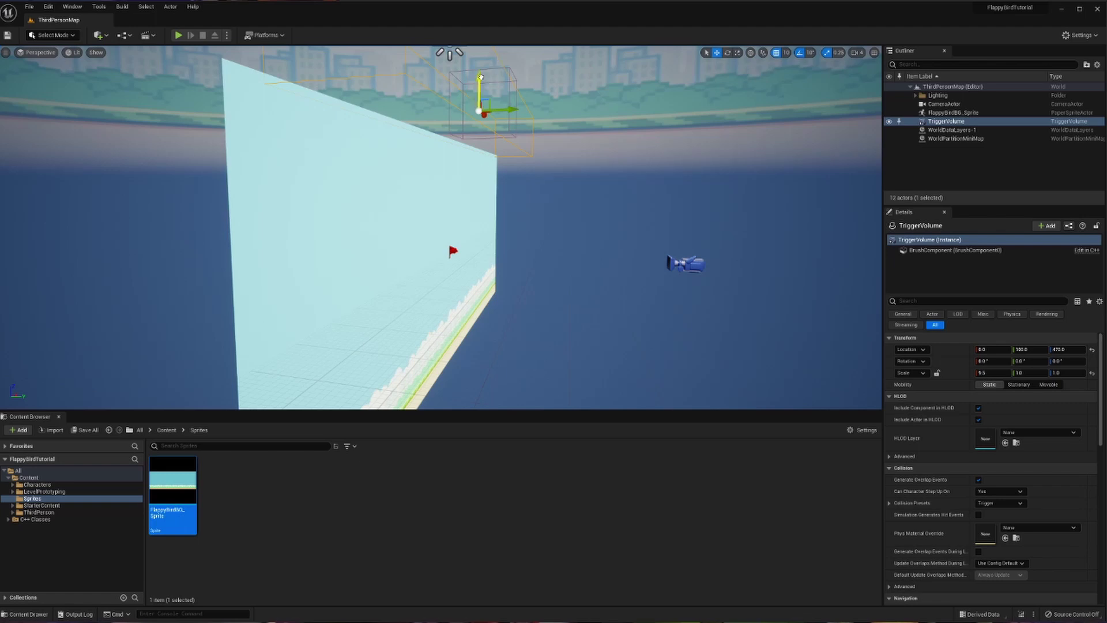
pyautogui.moveTo(481, 78); pyautogui.dragTo(355, 69)
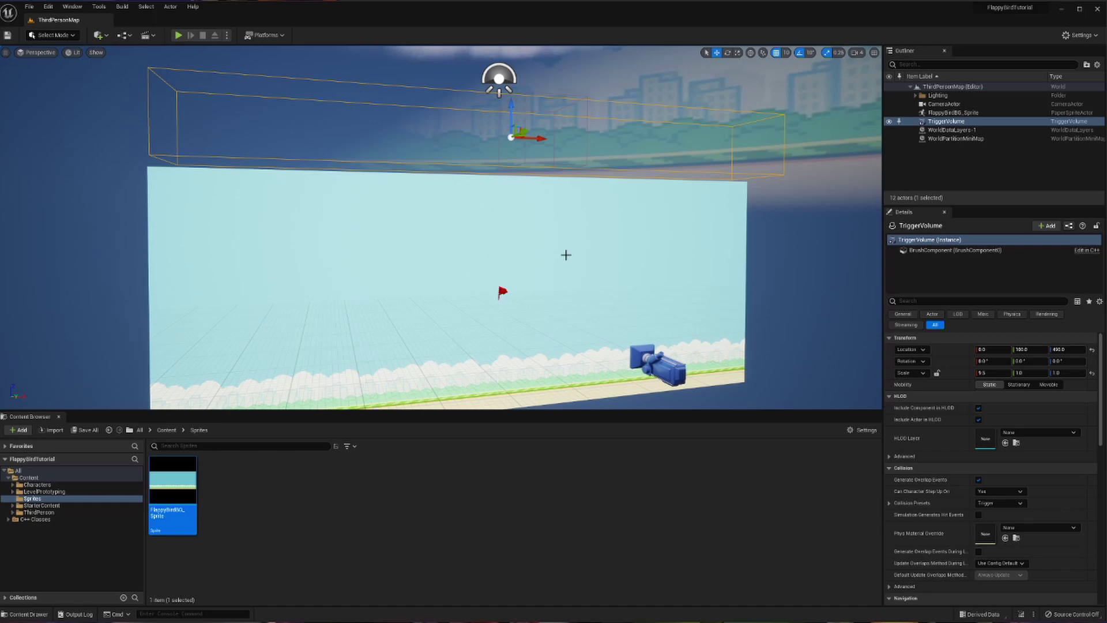
pyautogui.press('d')
pyautogui.moveTo(566, 255); pyautogui.dragTo(526, 255, button='right')
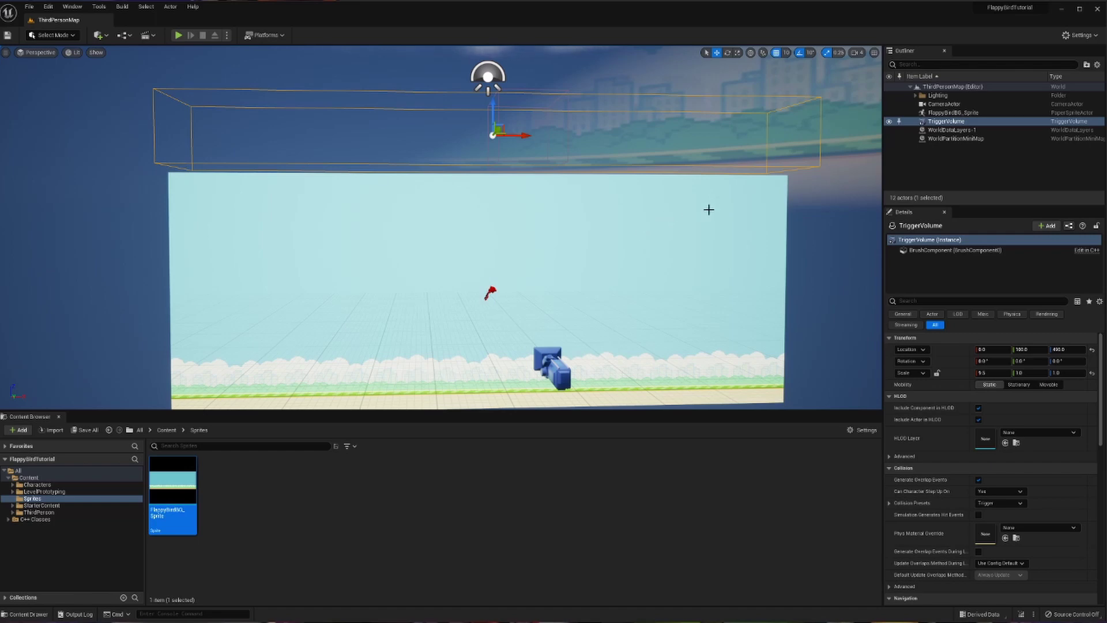
# - Duplicate the trigger volume and move the copy down to Z -480 below the sprite
pyautogui.hotkey('ctrl', 'd')
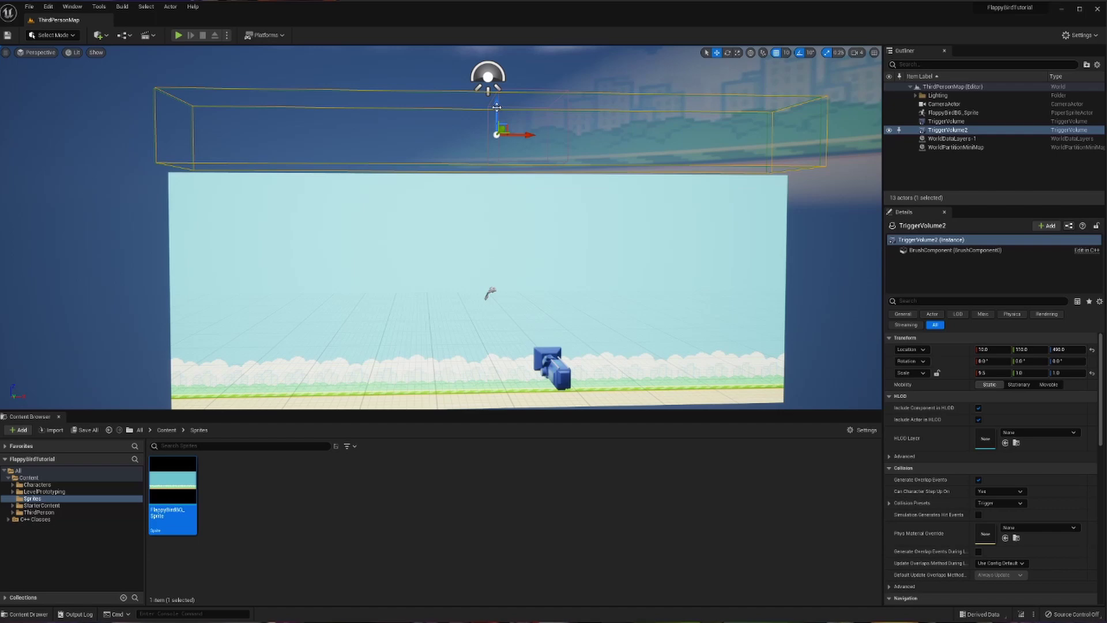
pyautogui.moveTo(490, 104); pyautogui.dragTo(484, 429)
pyautogui.moveTo(475, 374)
pyautogui.mouseDown(button='right')
pyautogui.moveTo(475, 424)
pyautogui.moveTo(577, 422)
pyautogui.moveTo(614, 392)
pyautogui.moveTo(580, 376)
pyautogui.moveTo(479, 377)
pyautogui.mouseUp(button='right')
pyautogui.press('s')
pyautogui.press('a')
pyautogui.press('a')
pyautogui.press('d')
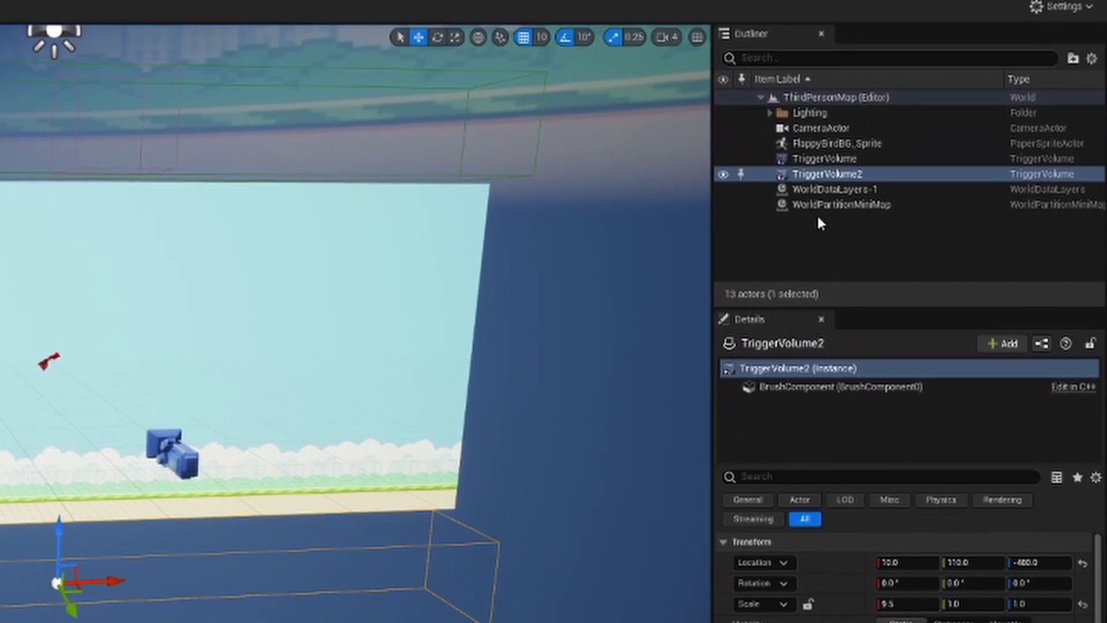
# - Rename the two trigger volumes UpperVolume and LowerVolume in the Outliner
pyautogui.click(847, 151)
pyautogui.click(824, 173)
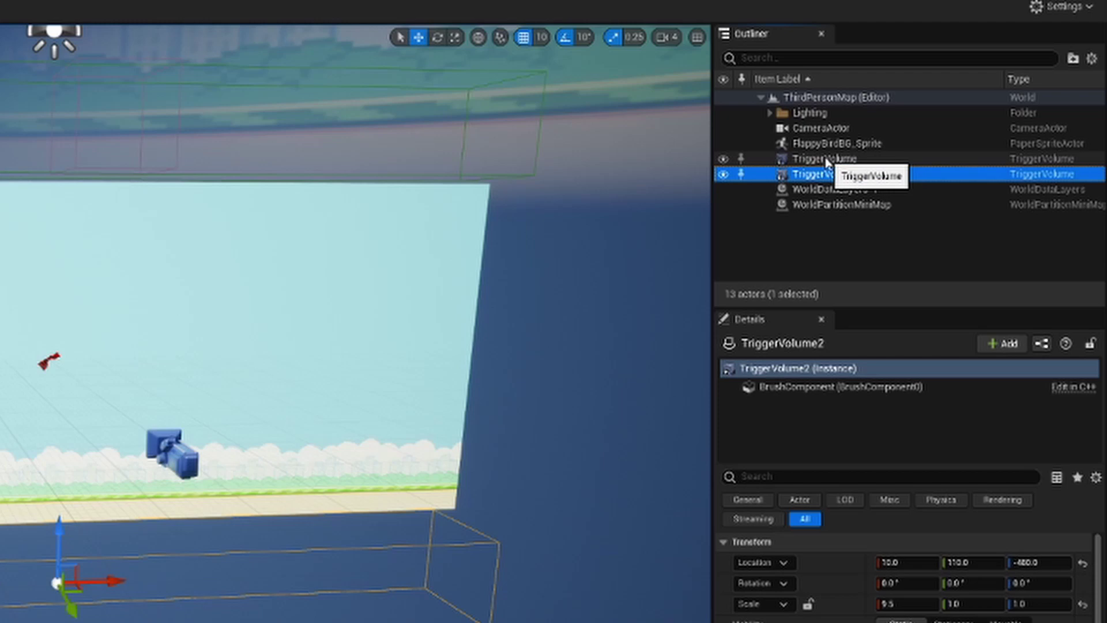
pyautogui.click(825, 161)
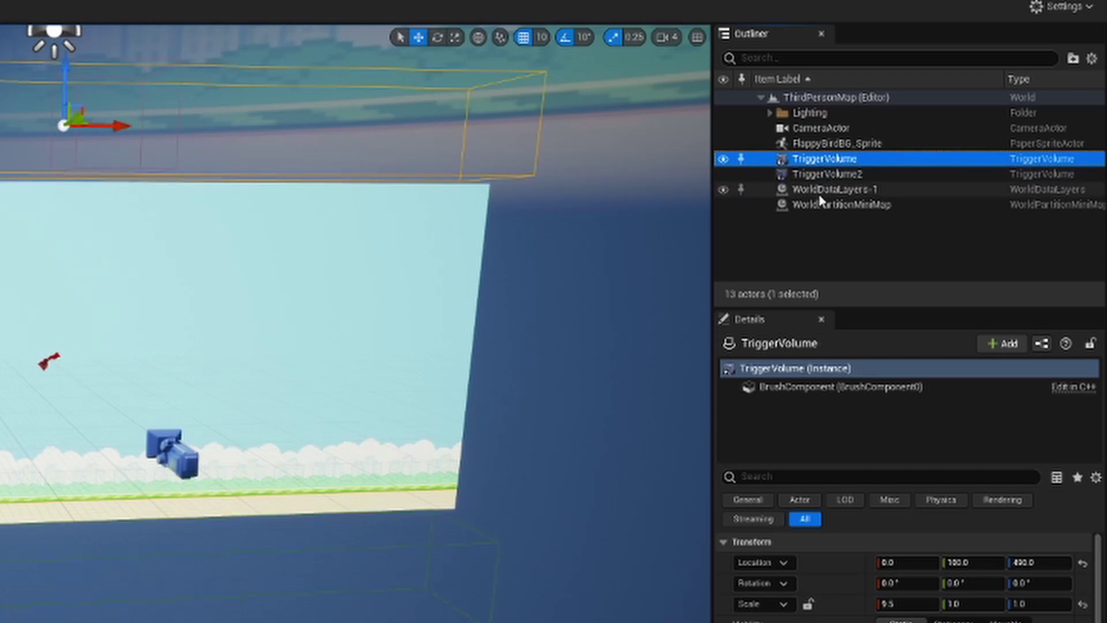
pyautogui.press('F2')
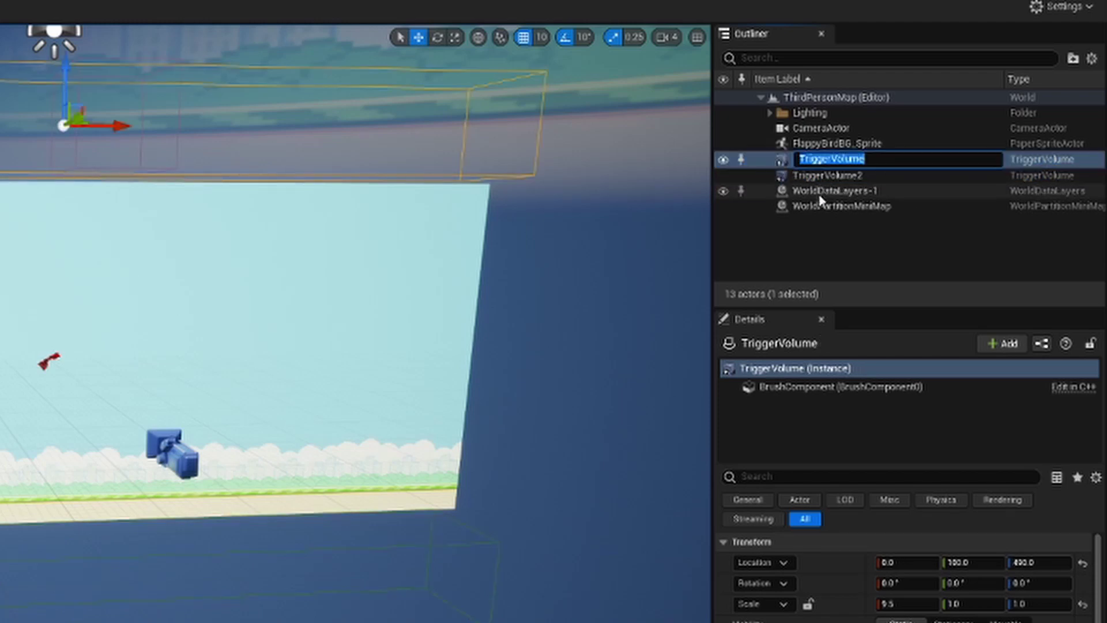
pyautogui.write('Upper')
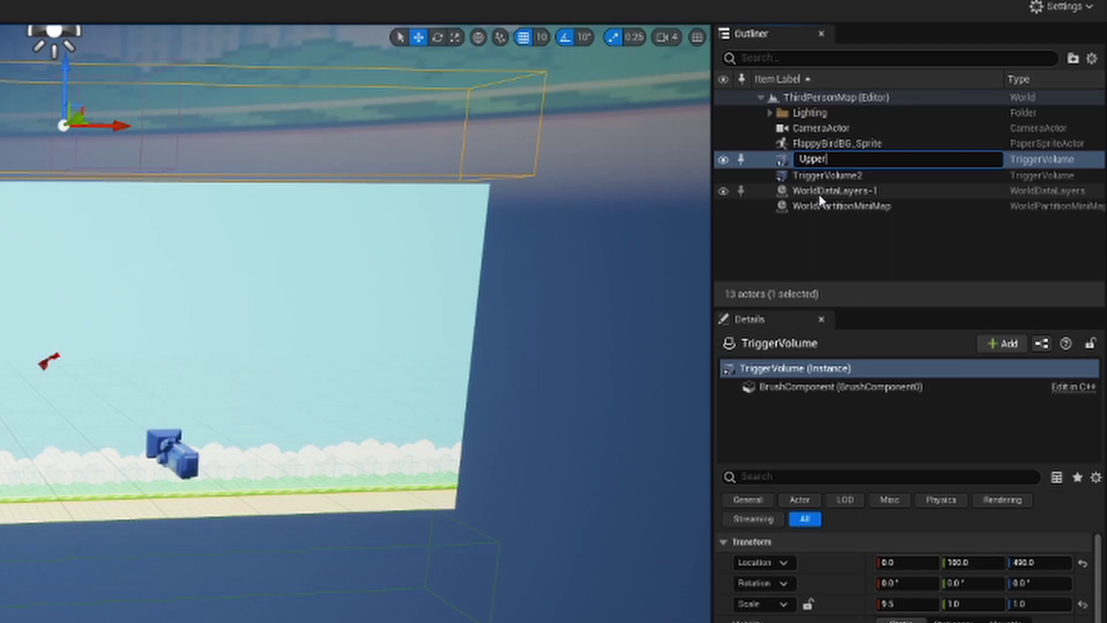
pyautogui.write('Volume')
pyautogui.press('Return')
pyautogui.press('Up')
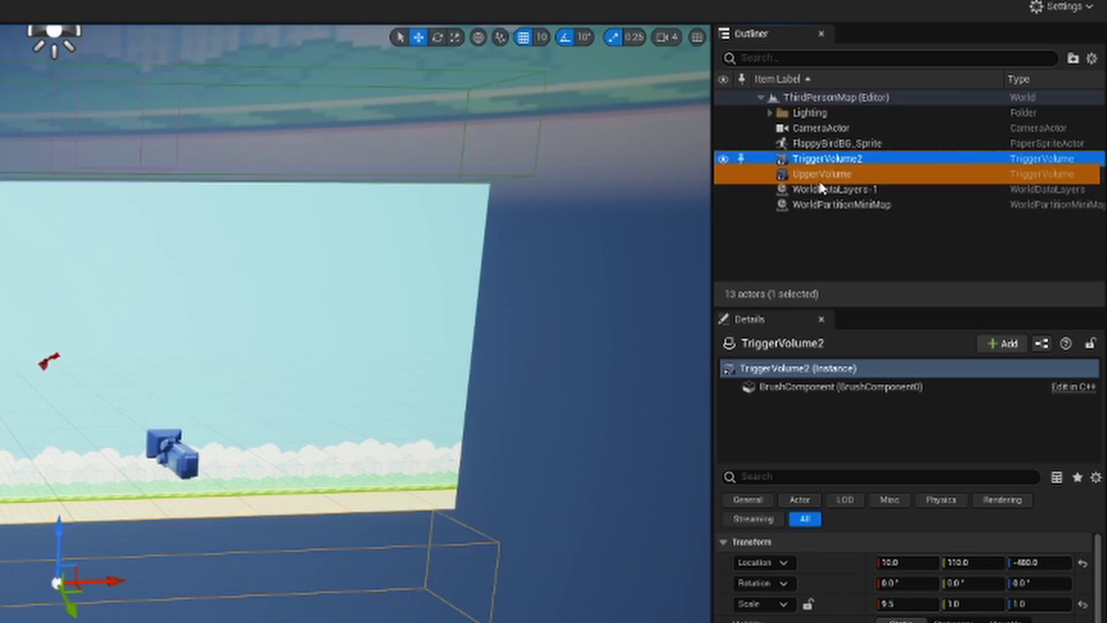
pyautogui.press('F2')
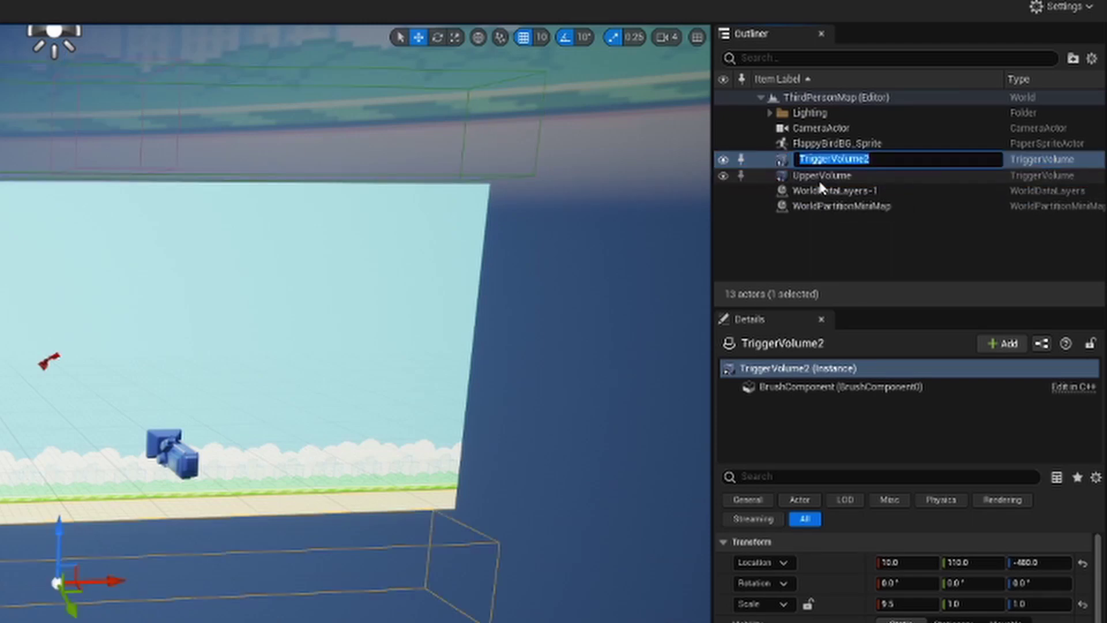
pyautogui.write('LowerVolume')
pyautogui.press('Return')
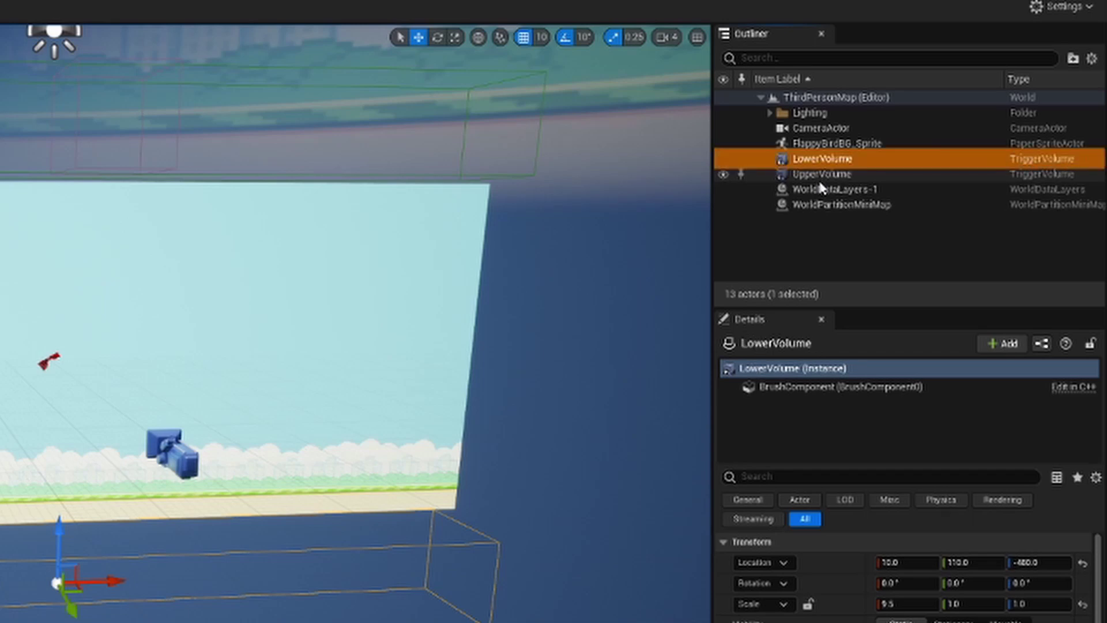
# - Create a new Outliner folder named WorldStuff
pyautogui.click(807, 229)
pyautogui.rightClick(806, 230)
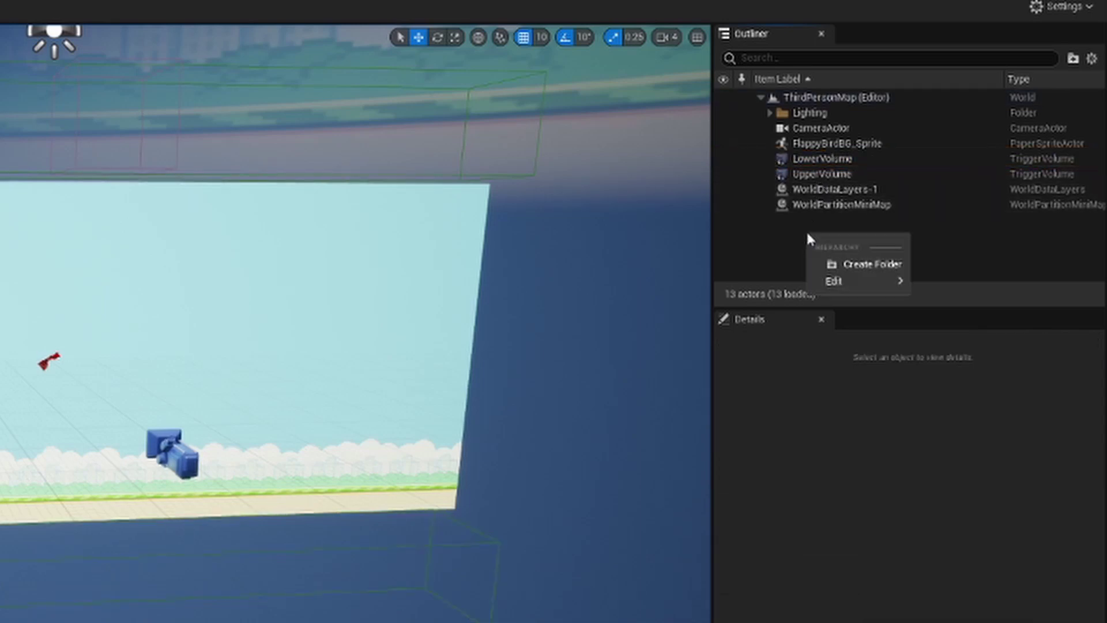
pyautogui.click(851, 263)
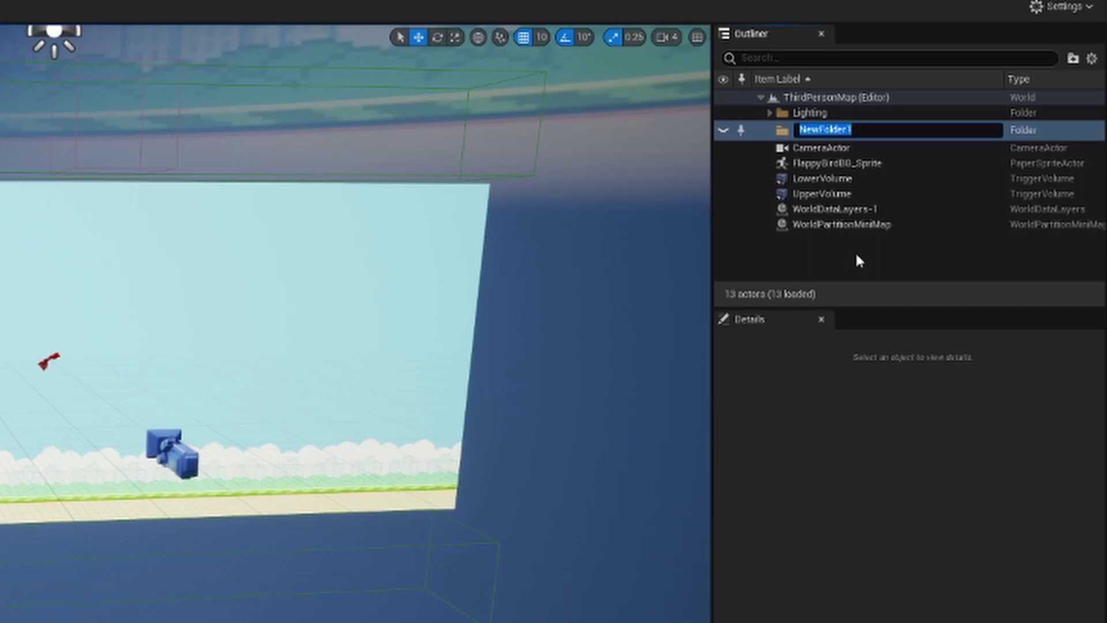
pyautogui.write('WorldStuff')
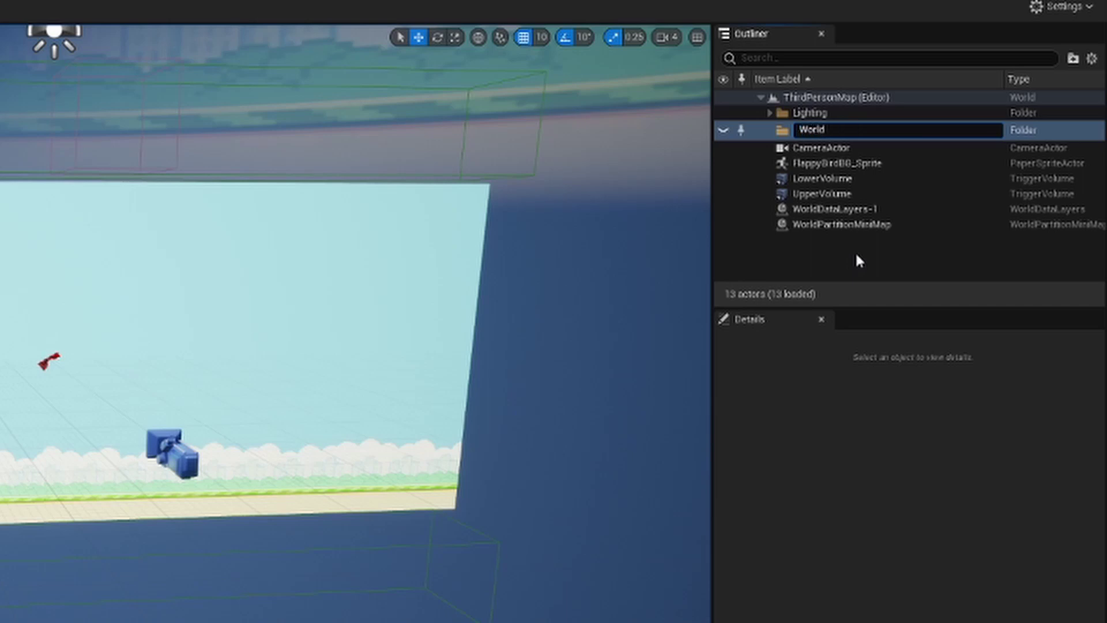
pyautogui.press('Return')
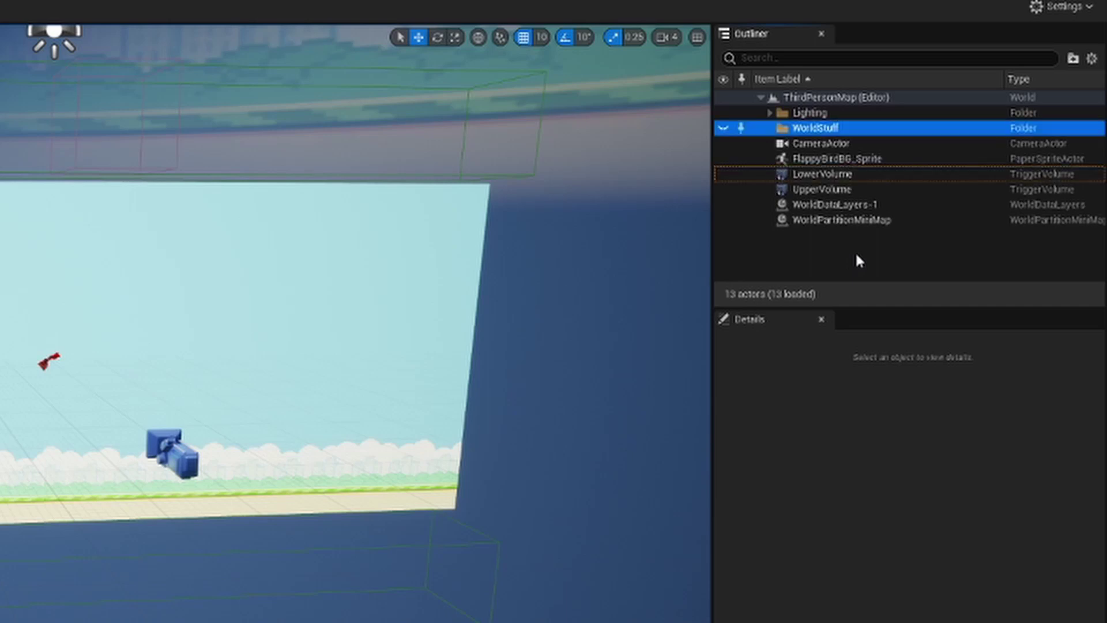
# - Move the CameraActor, background sprite, LowerVolume and UpperVolume into WorldStuff and collapse it
pyautogui.click(852, 147)
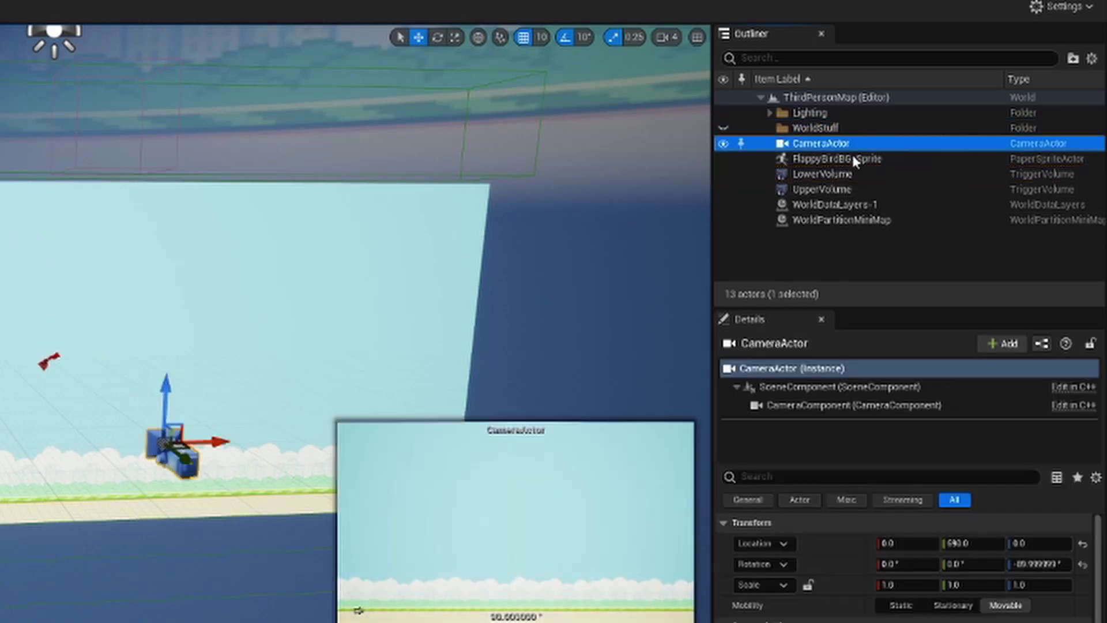
pyautogui.keyDown('shift'); pyautogui.click(852, 160); pyautogui.keyUp('shift')
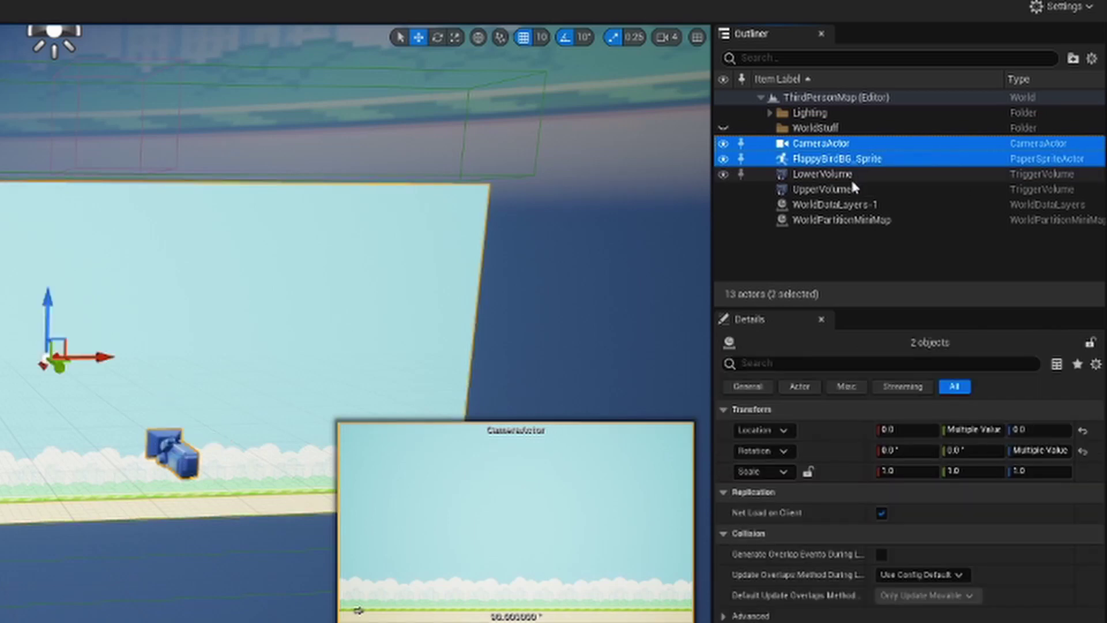
pyautogui.keyDown('shift'); pyautogui.click(852, 175); pyautogui.keyUp('shift')
pyautogui.keyDown('shift'); pyautogui.click(850, 190); pyautogui.keyUp('shift')
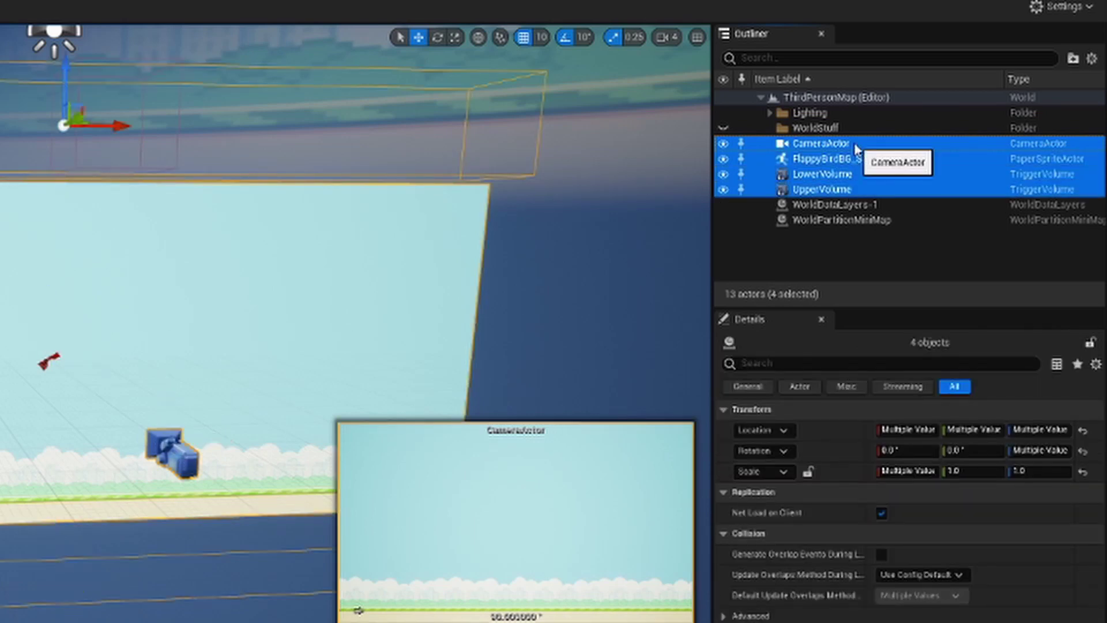
pyautogui.moveTo(854, 145); pyautogui.dragTo(807, 131)
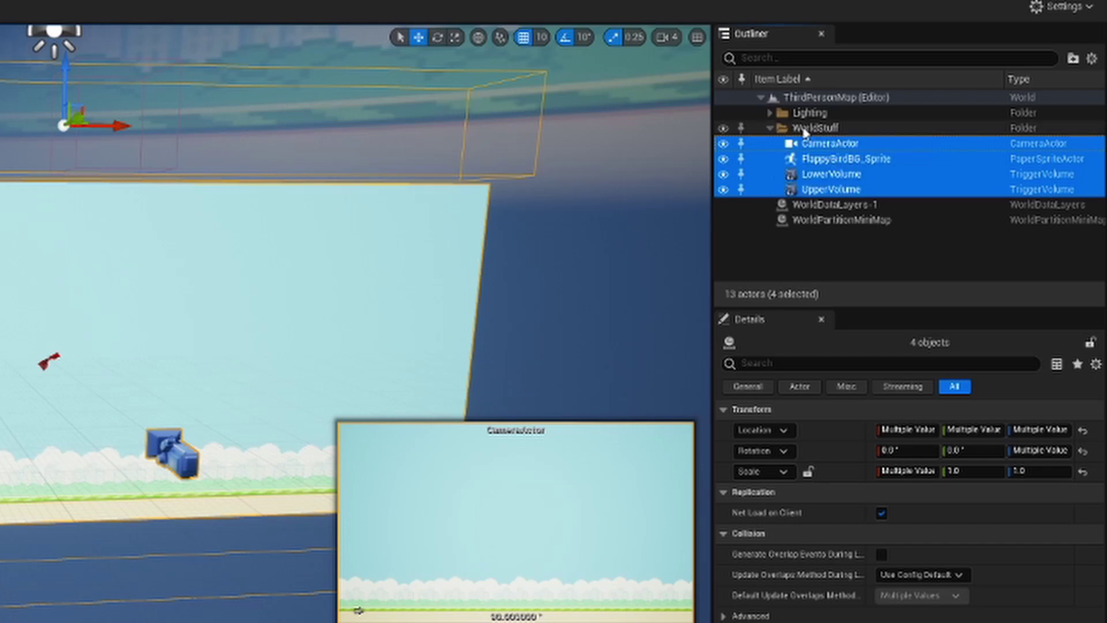
pyautogui.click(771, 128)
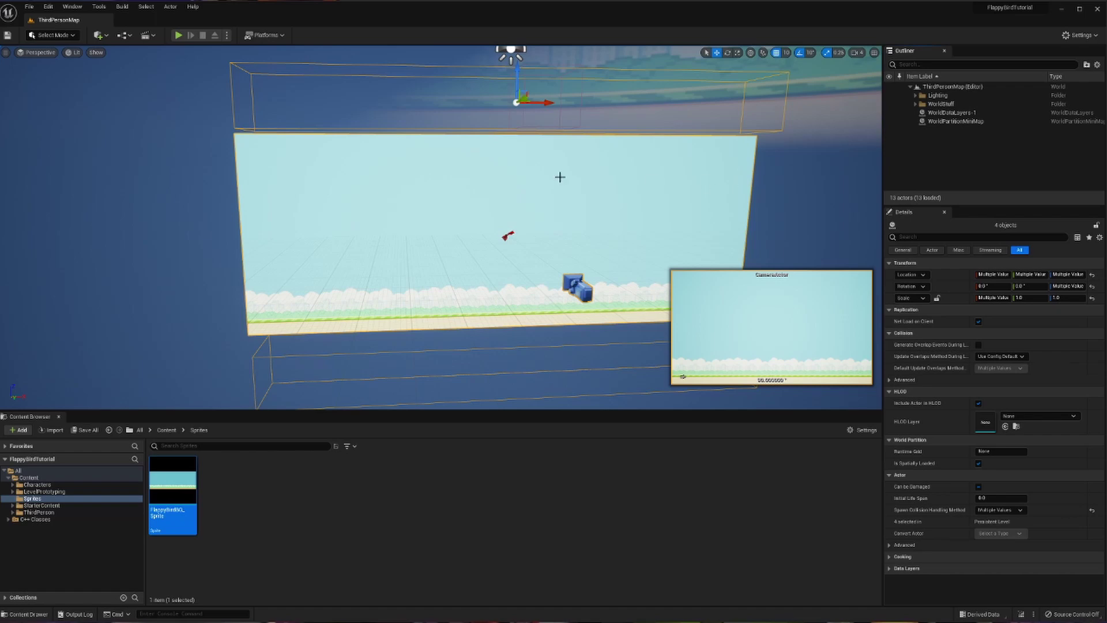
# - Add a PlayerStart via a 'player sta' search and reset its location to the origin
pyautogui.click(101, 37)
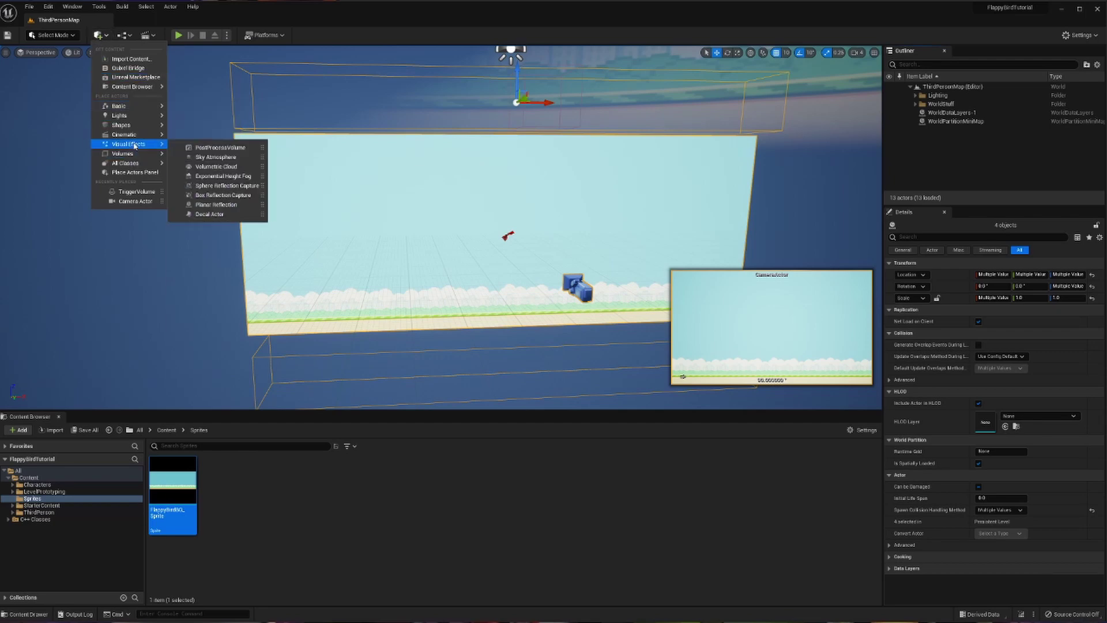
pyautogui.moveTo(148, 163)
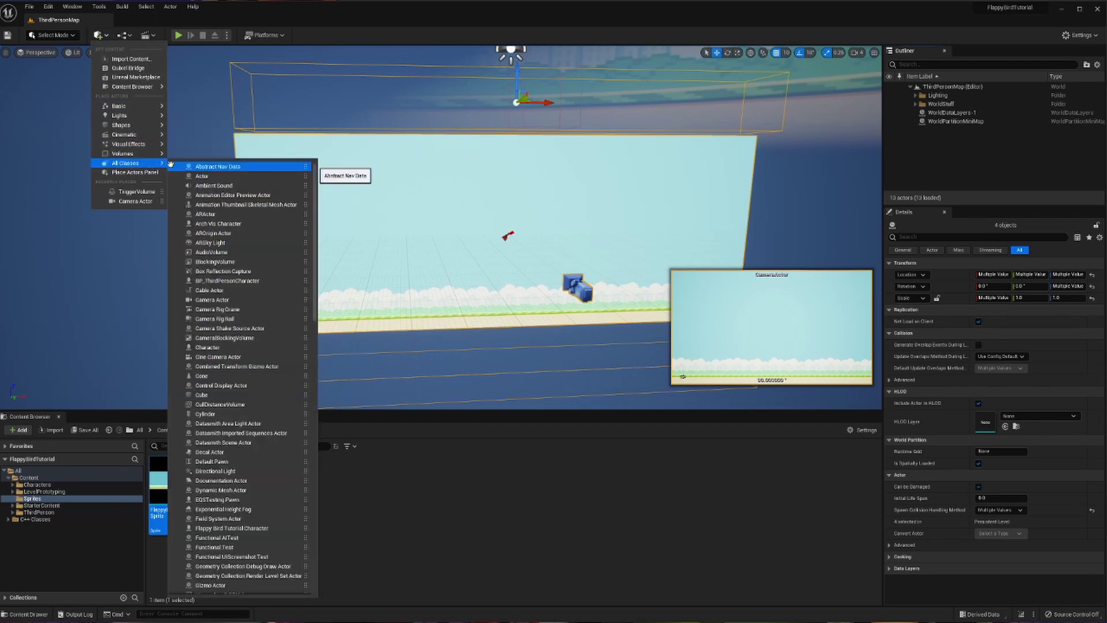
pyautogui.write('player sta')
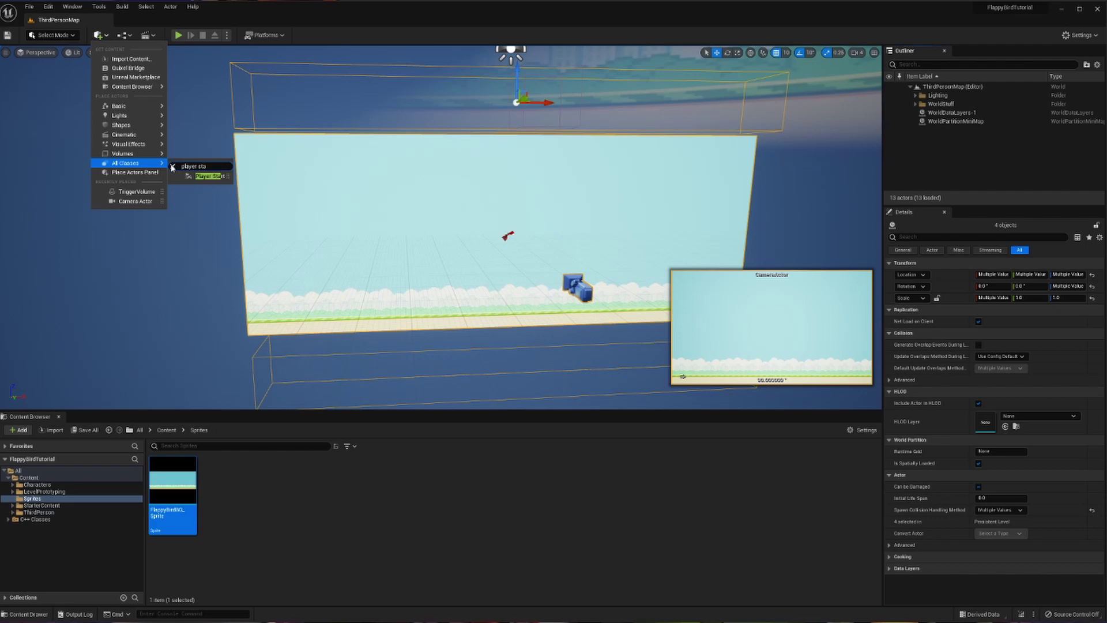
pyautogui.click(208, 176)
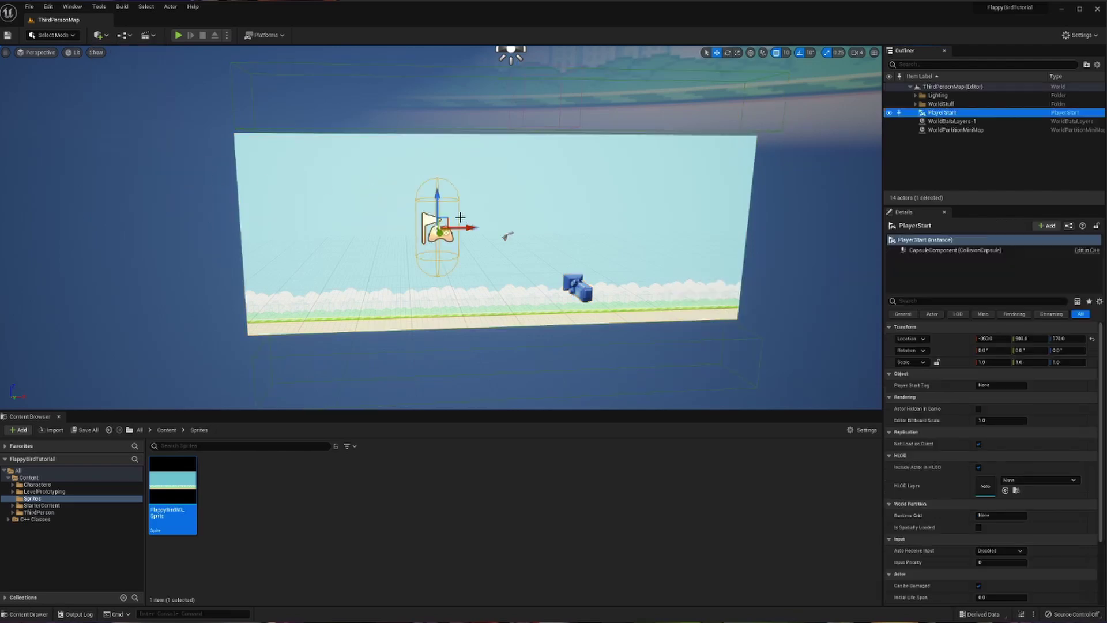
pyautogui.click(1092, 339)
# - Position the PlayerStart at about -220, 78, 0 in front of the backdrop
pyautogui.press('f')
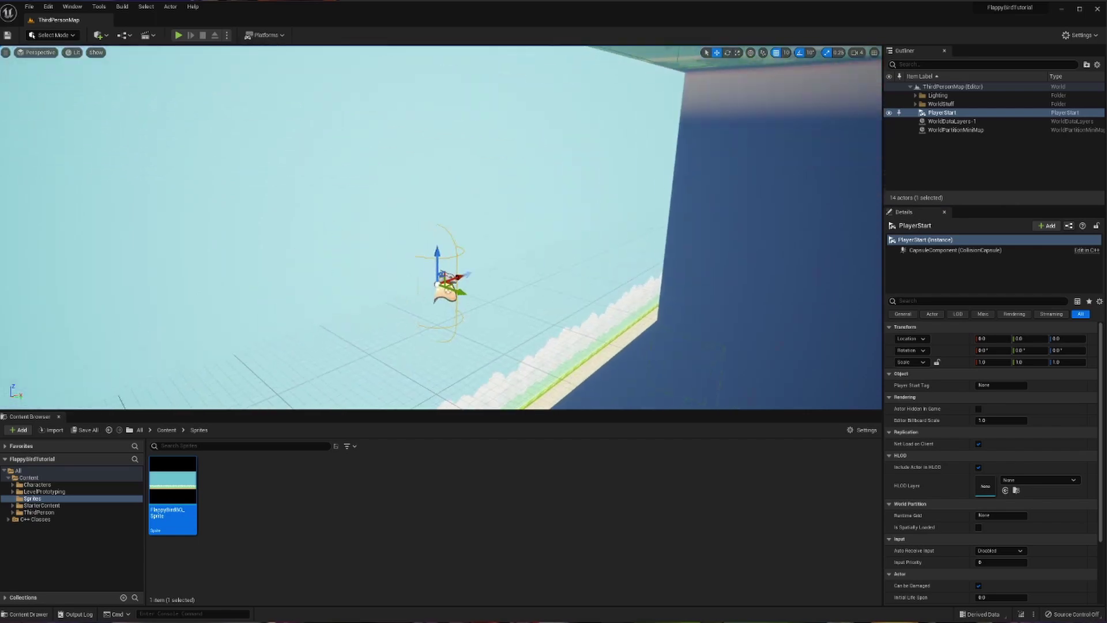
pyautogui.moveTo(549, 284)
pyautogui.mouseDown(button='right')
pyautogui.moveTo(577, 262)
pyautogui.moveTo(549, 285)
pyautogui.mouseUp(button='right')
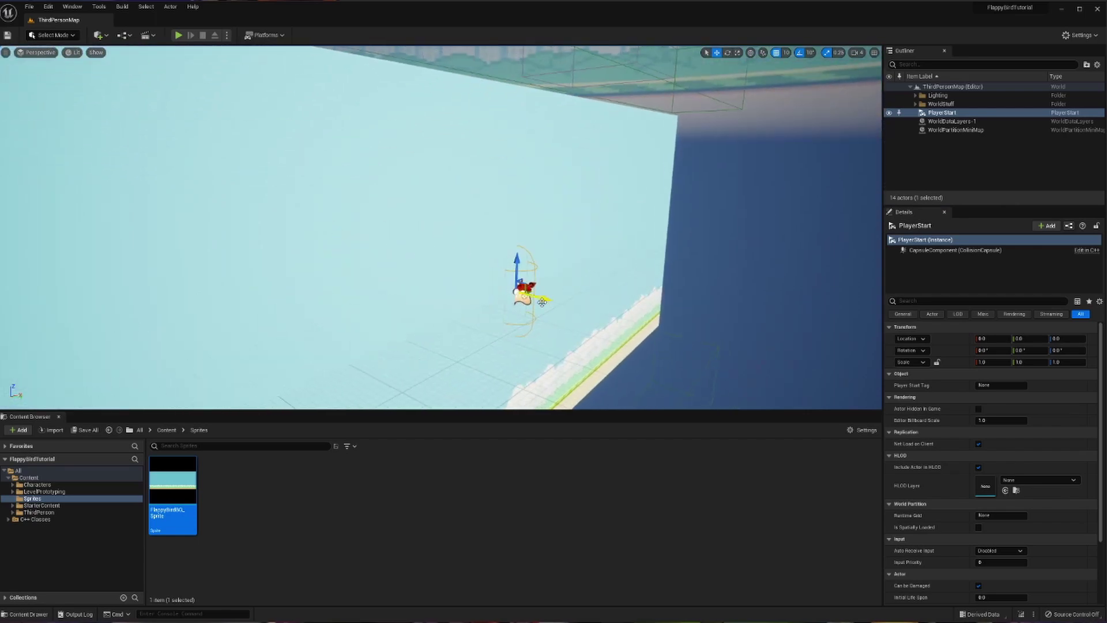
pyautogui.moveTo(542, 302); pyautogui.dragTo(584, 298)
pyautogui.moveTo(648, 283)
pyautogui.mouseDown(button='right')
pyautogui.moveTo(683, 283)
pyautogui.moveTo(648, 273)
pyautogui.mouseUp(button='right')
pyautogui.moveTo(661, 244); pyautogui.dragTo(522, 251)
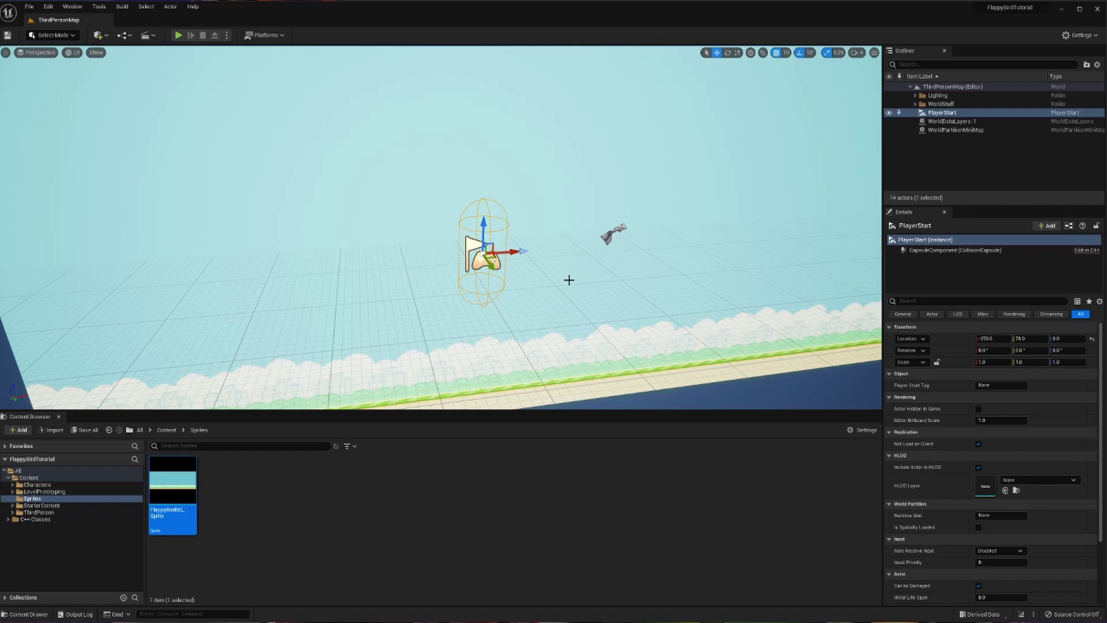
pyautogui.moveTo(569, 280); pyautogui.dragTo(540, 271, button='right')
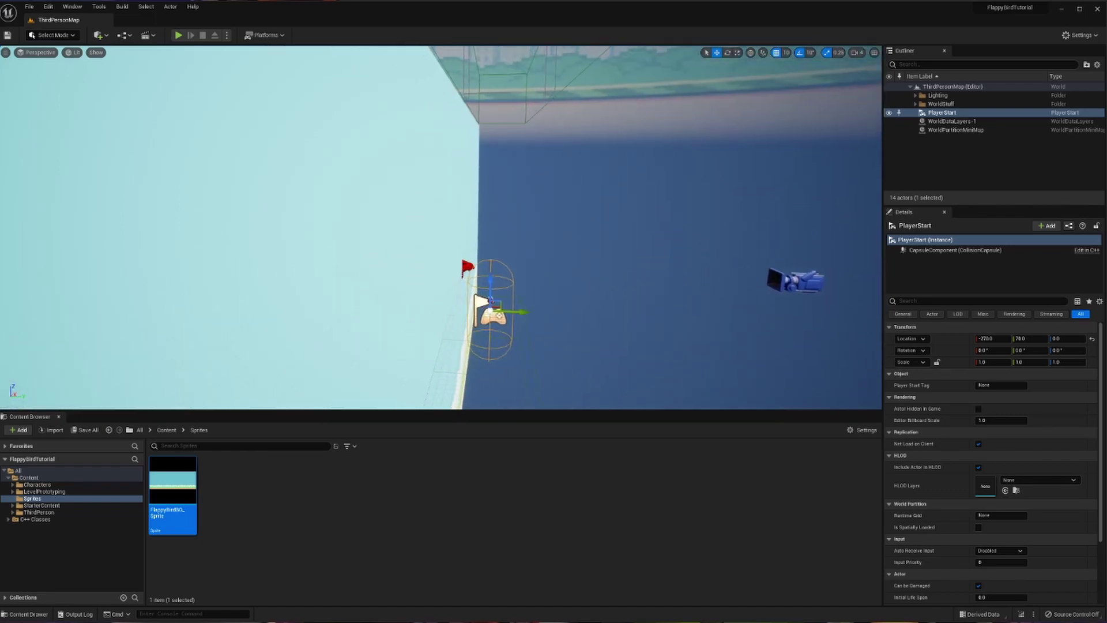